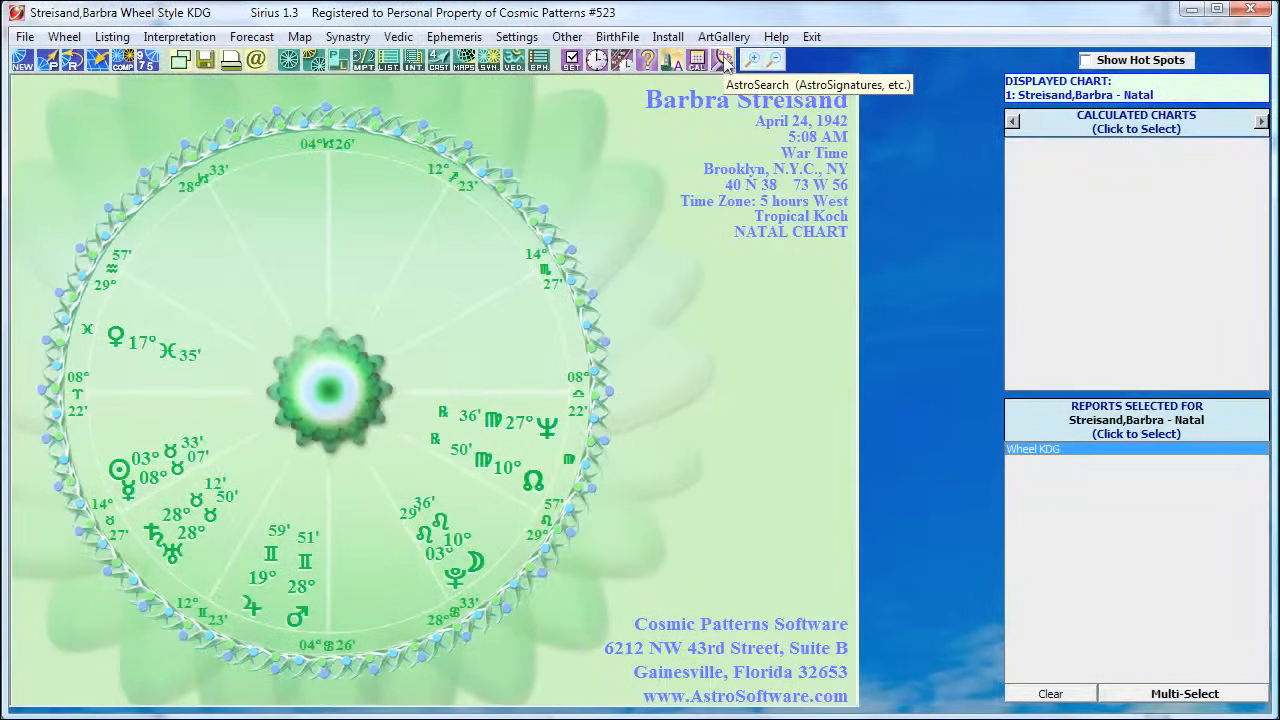
Open the AstroSignature database research and select the Singer Ability signature
left_click(722, 62)
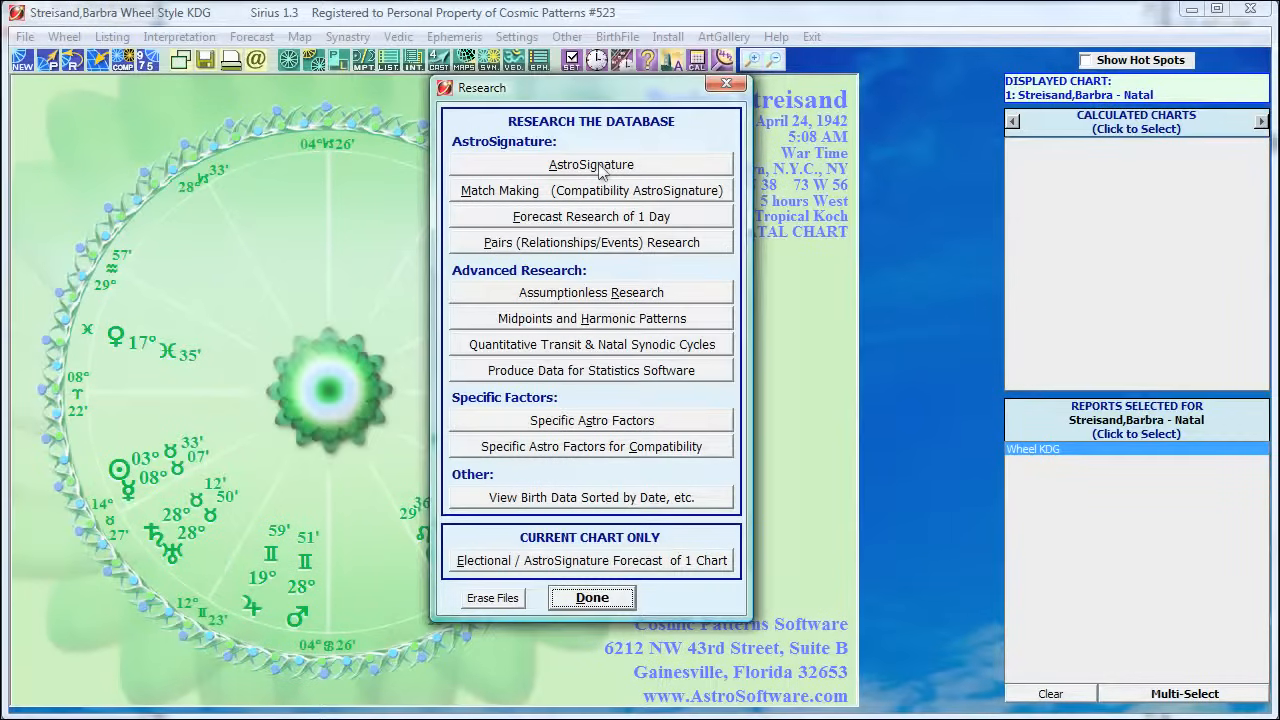
left_click(600, 172)
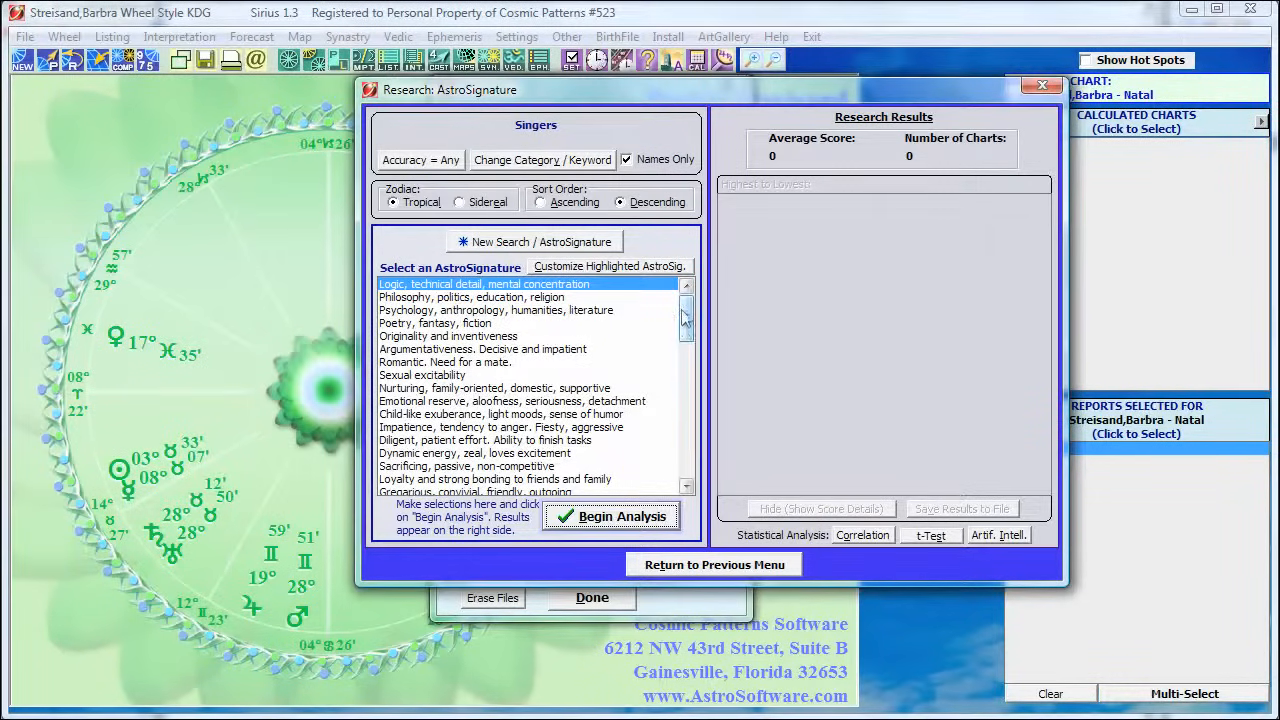
left_click_drag(683, 333, 697, 470)
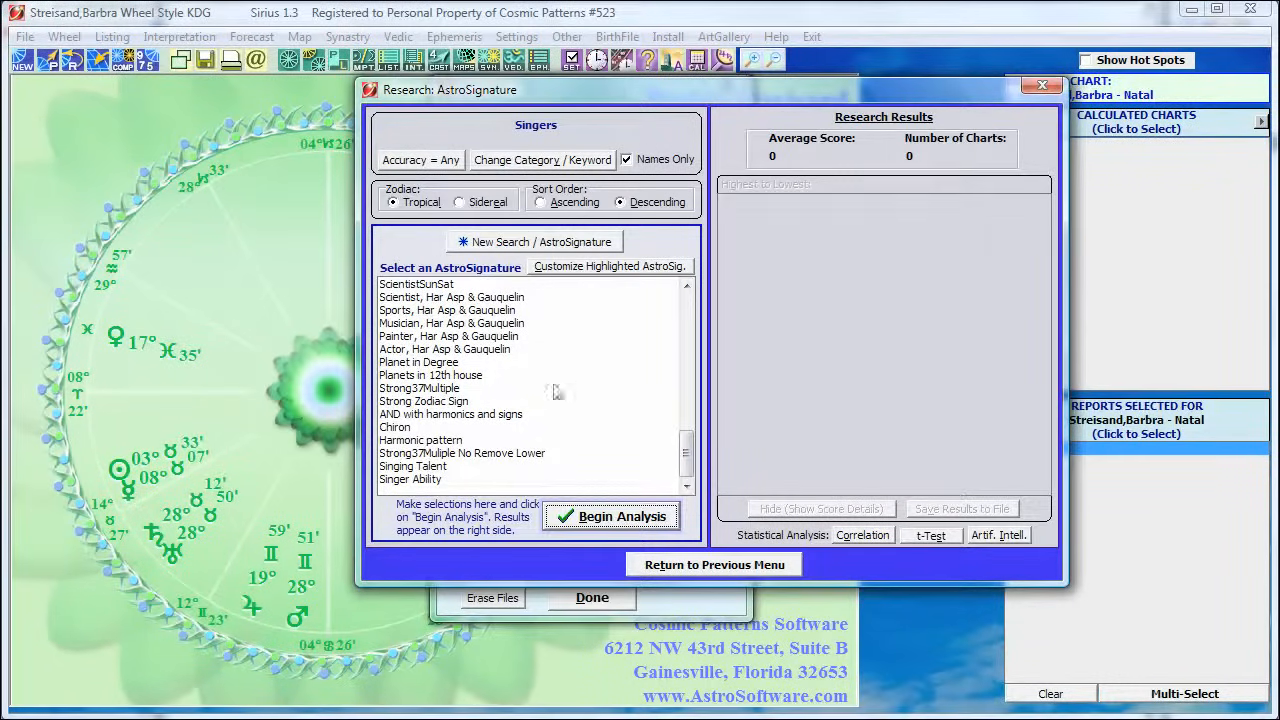
left_click(402, 480)
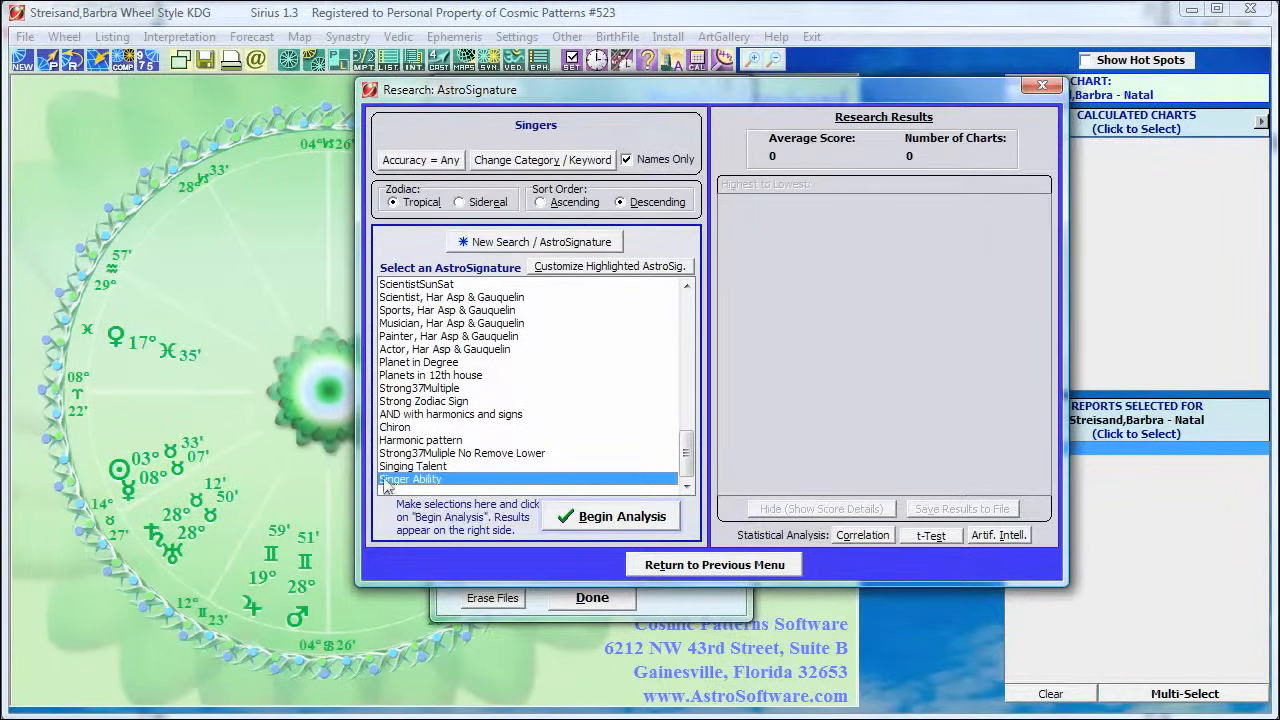
View the formula of the Singer Ability AstroSignature and close it without saving changes
left_click(592, 270)
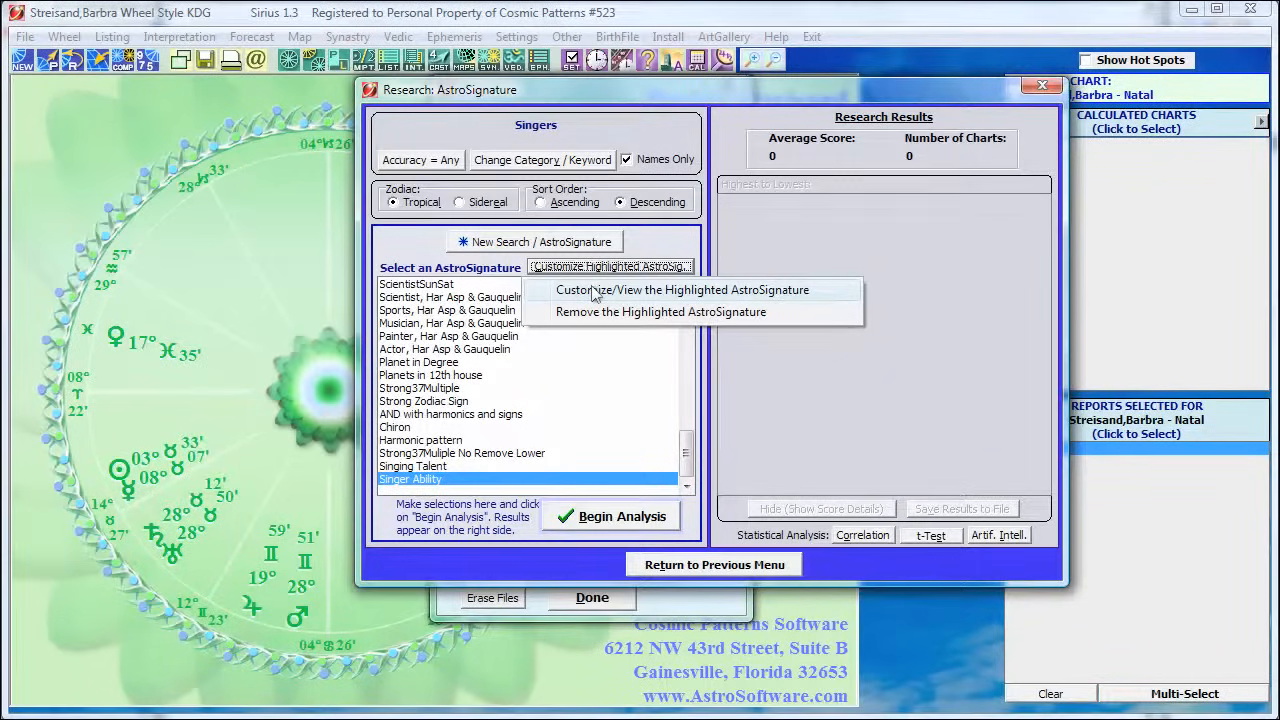
left_click(592, 291)
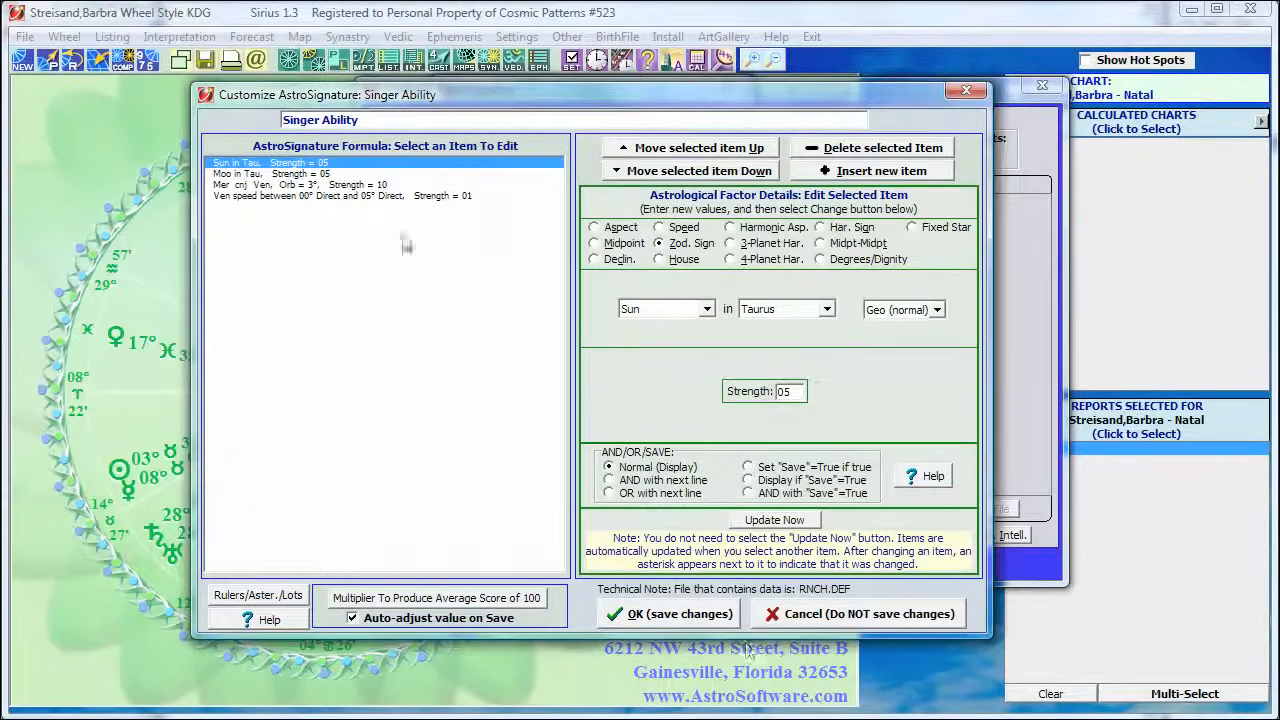
left_click(863, 616)
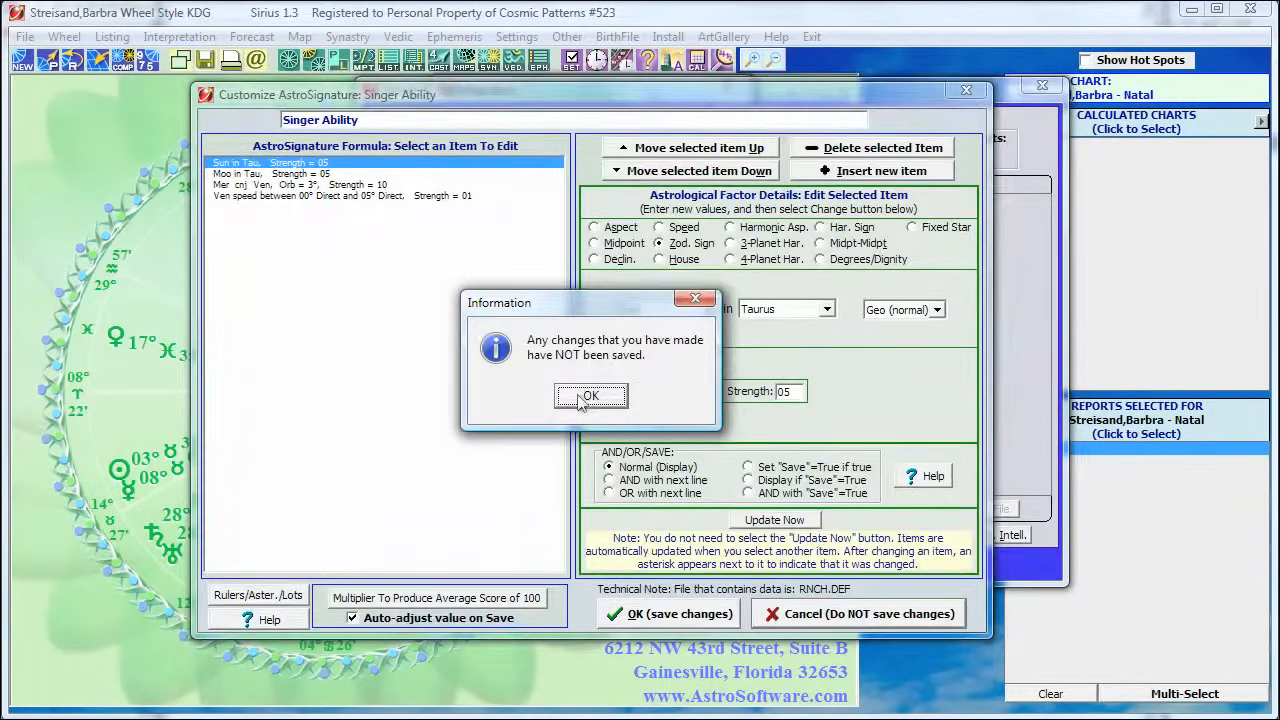
left_click(589, 396)
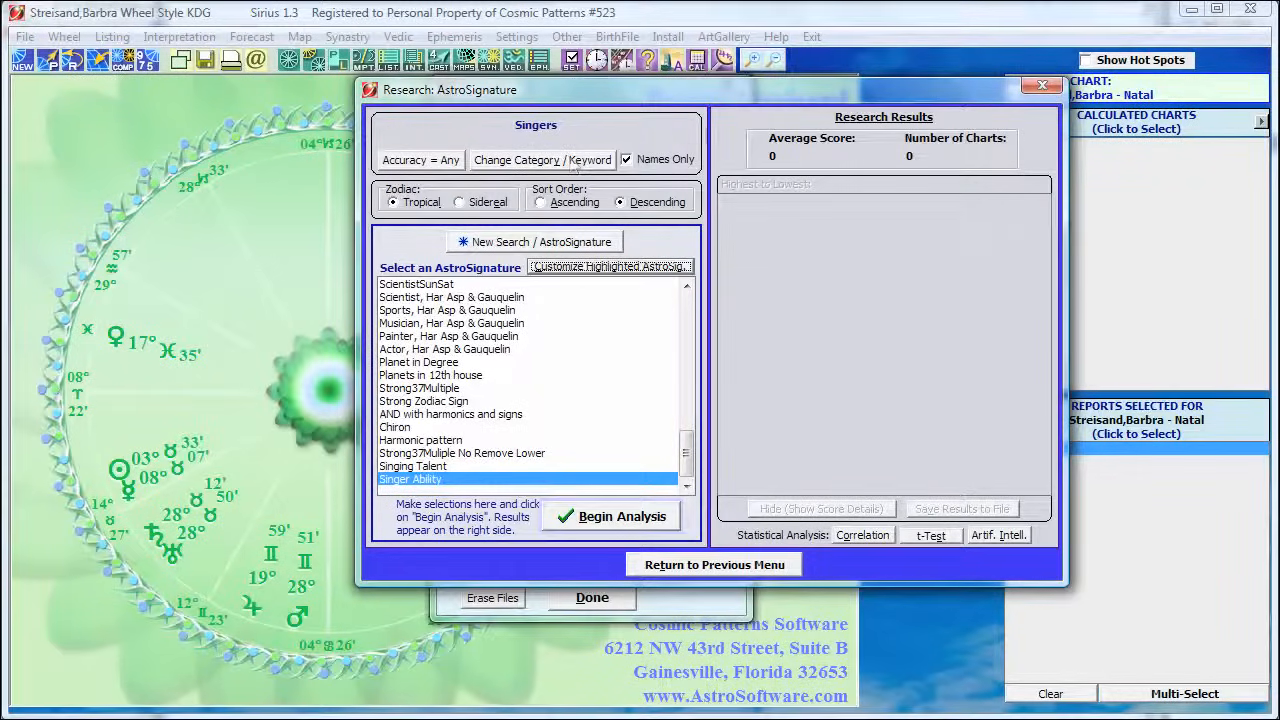
Restrict the research to charts with birth data accuracy "A or Better" and run the Singer Ability analysis on the Singers category
left_click(433, 168)
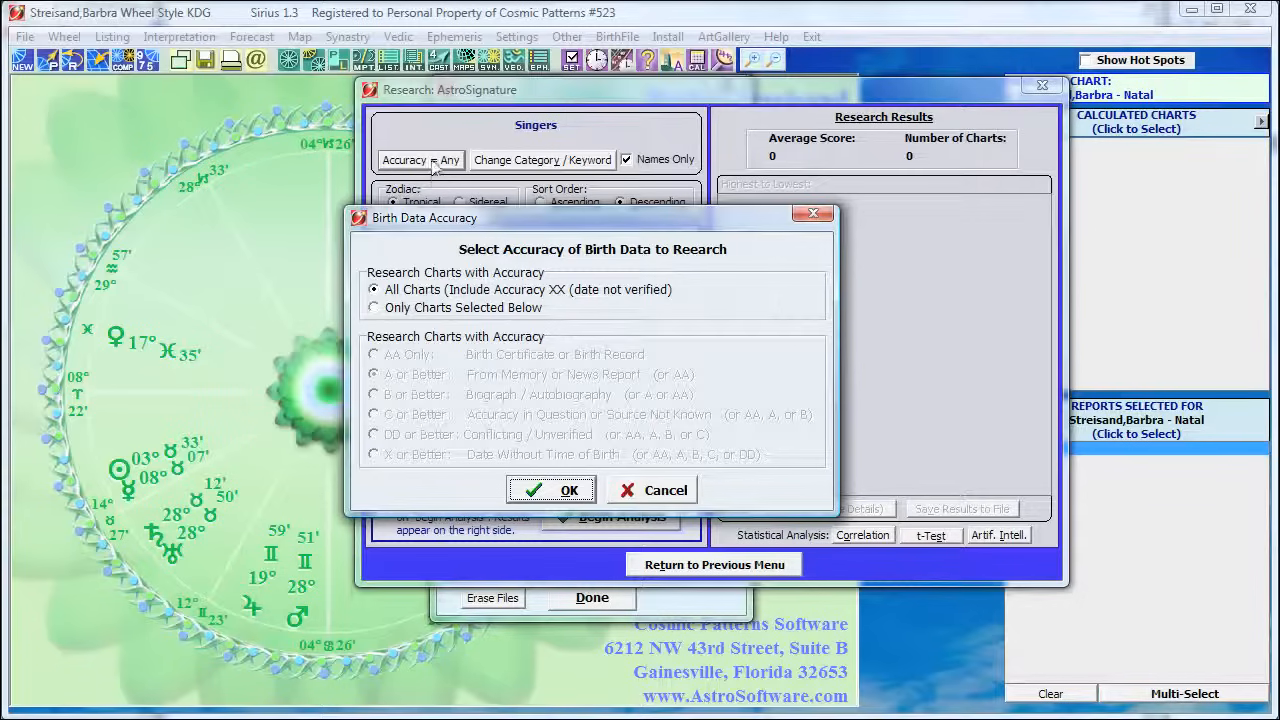
left_click(436, 308)
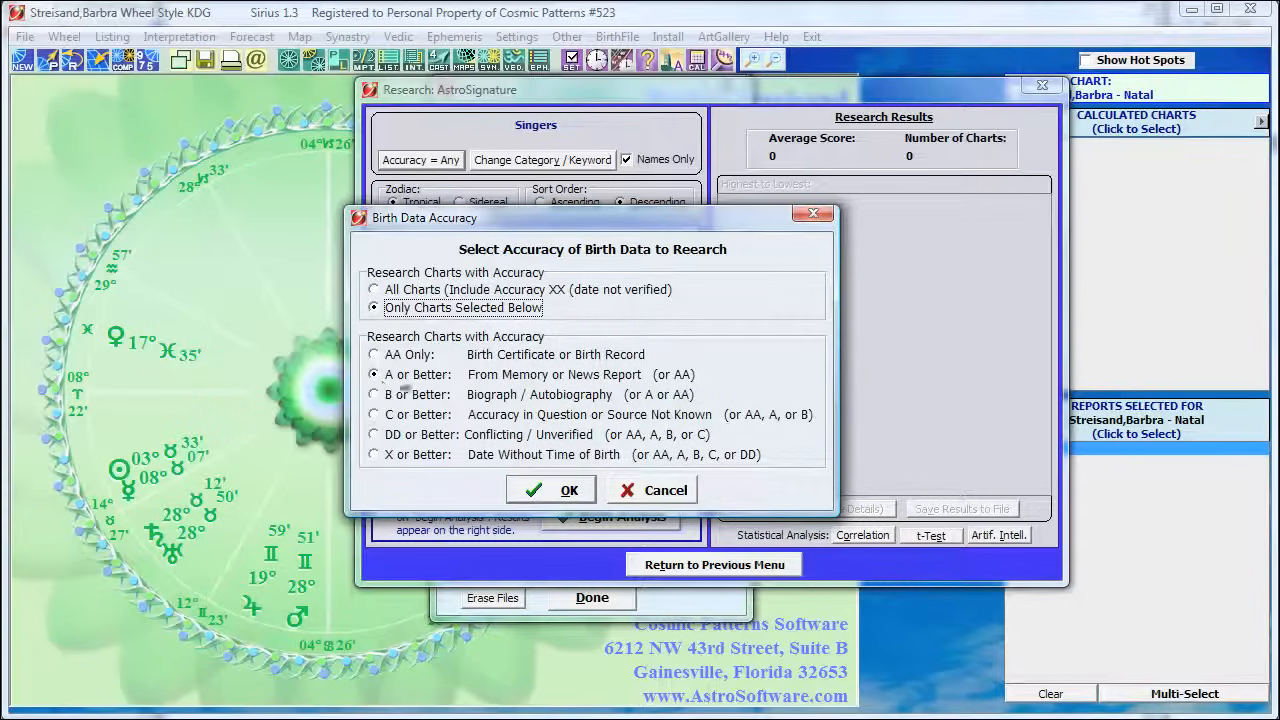
left_click(560, 490)
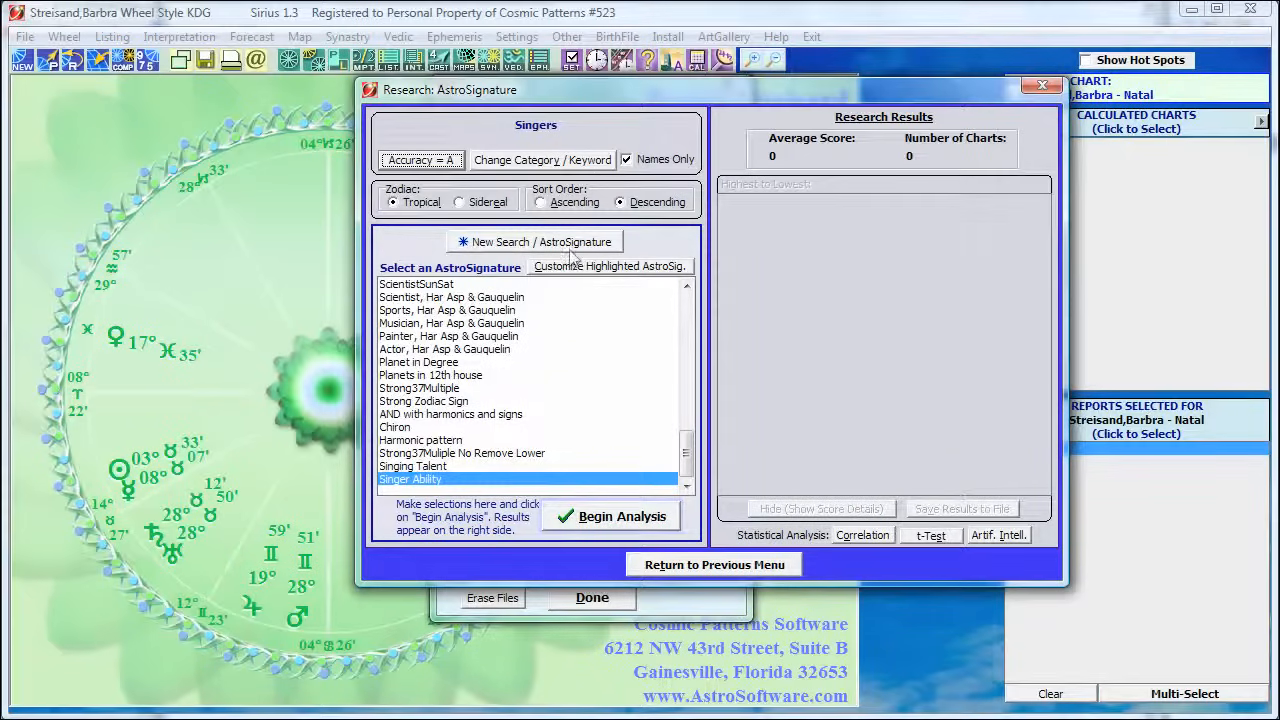
left_click(614, 516)
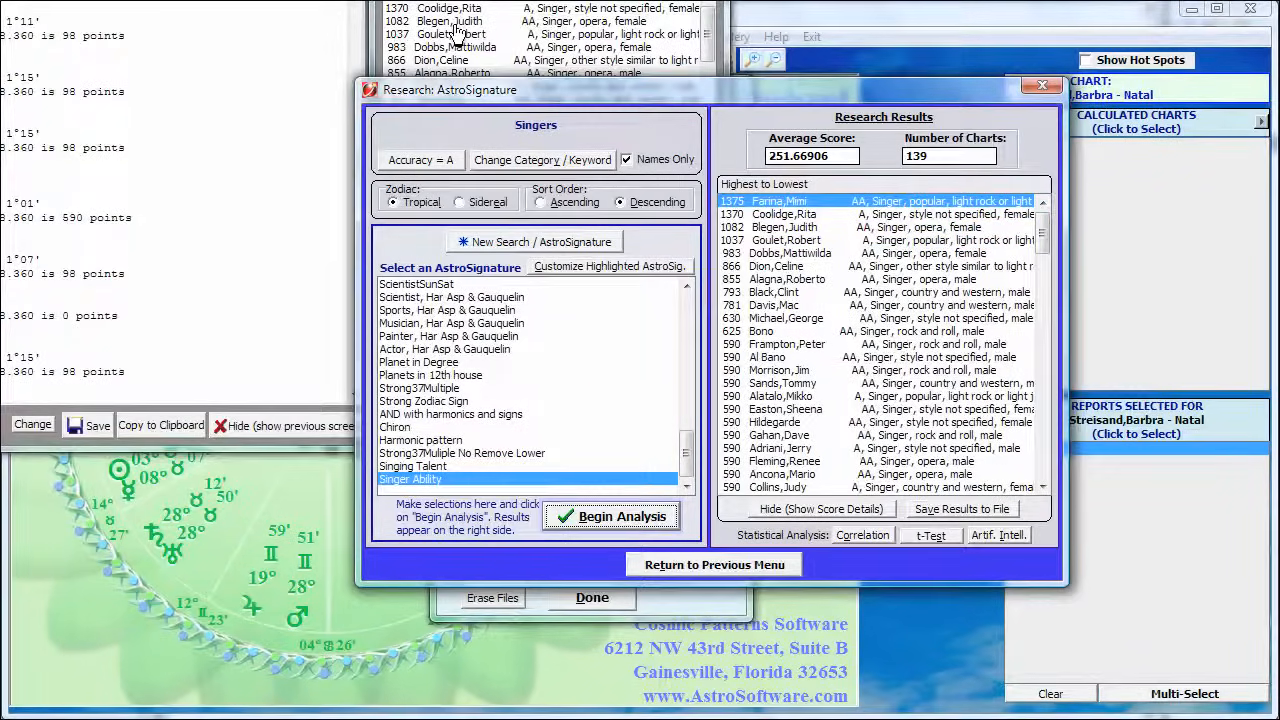
Arrange the score details and name search windows side by side, and bring the AstroSignature research window back to the front
left_click_drag(459, 1, 624, 24)
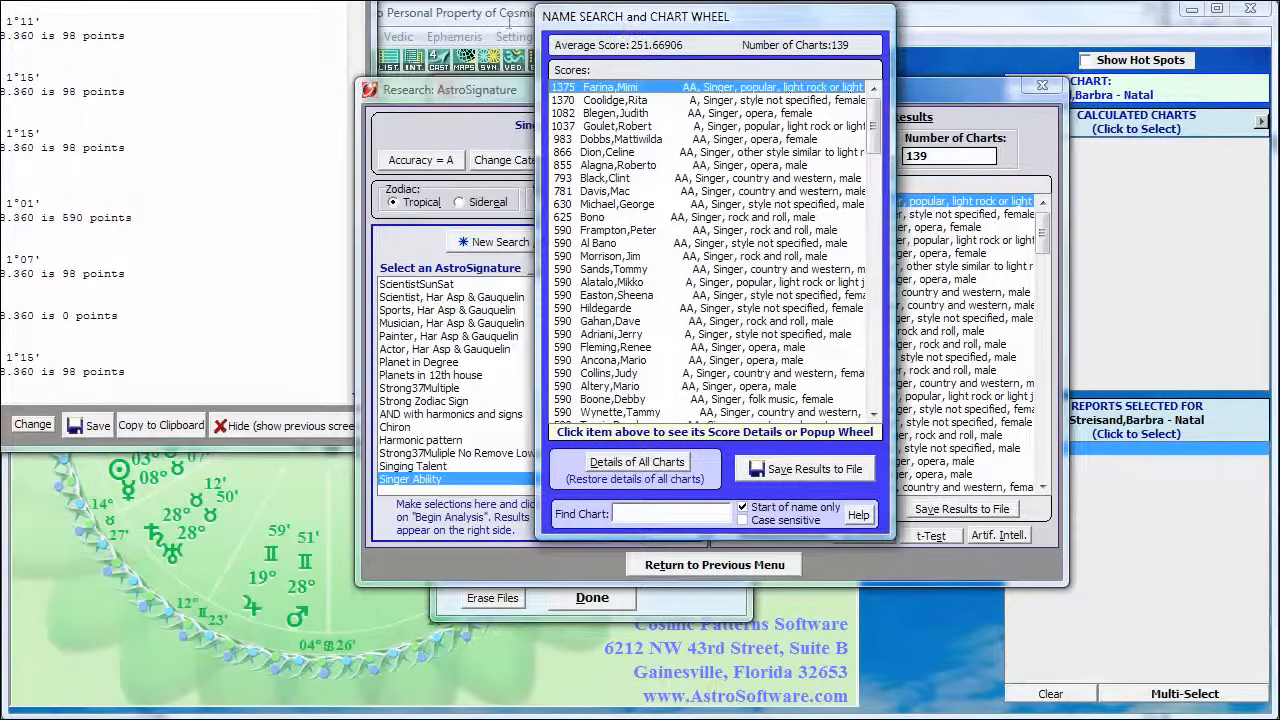
left_click_drag(101, 0, 293, 32)
left_click_drag(662, 25, 728, 29)
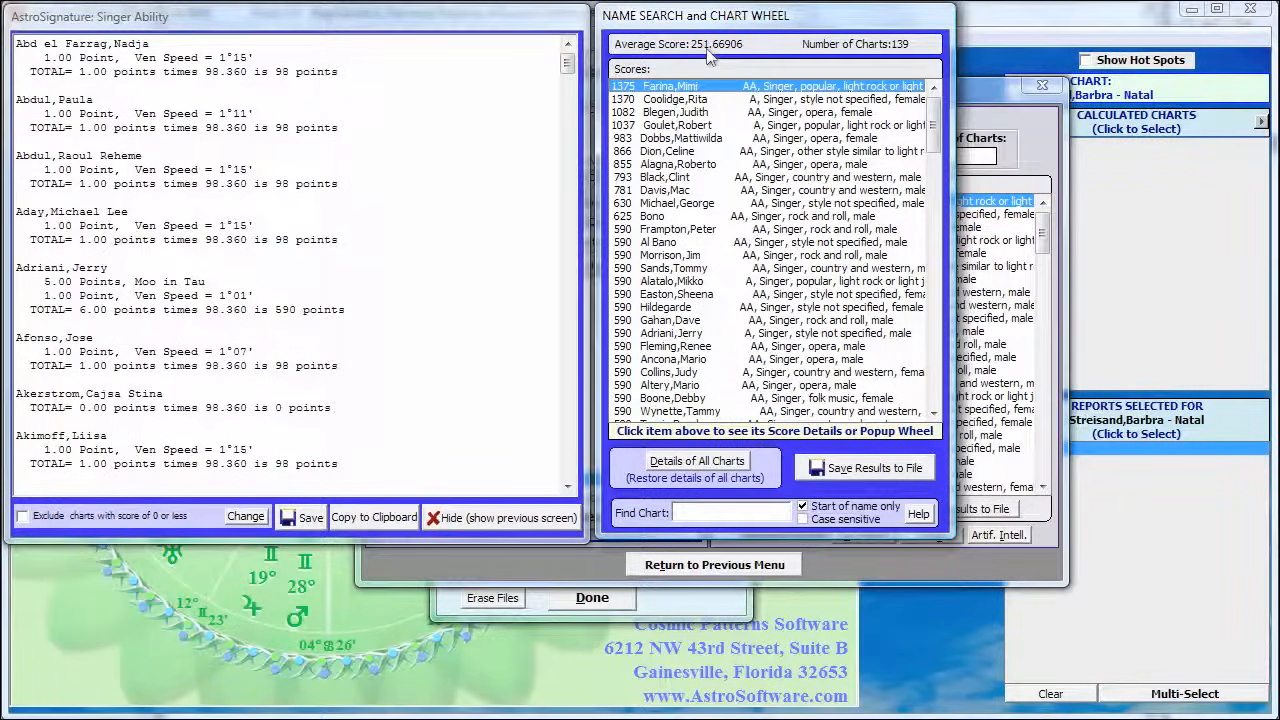
left_click(898, 566)
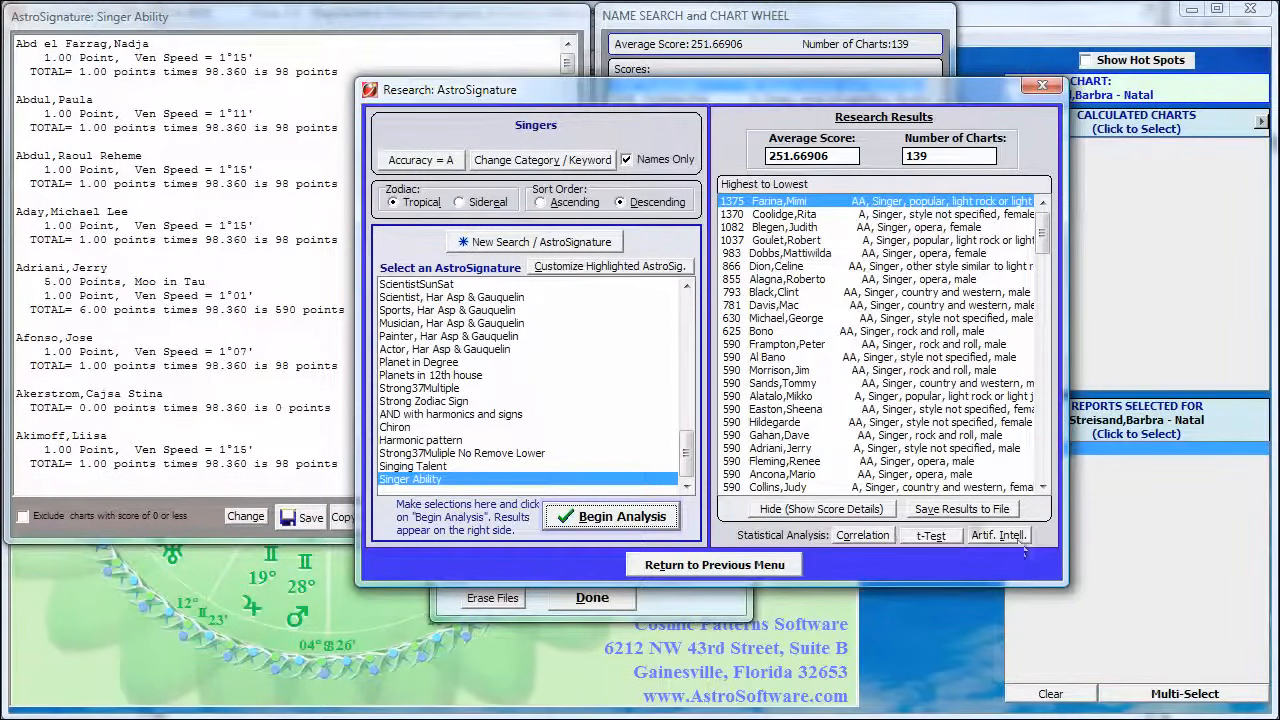
Save the singers' results in table format as AstSigSingerAbility_Singers, replacing the existing file
left_click(960, 509)
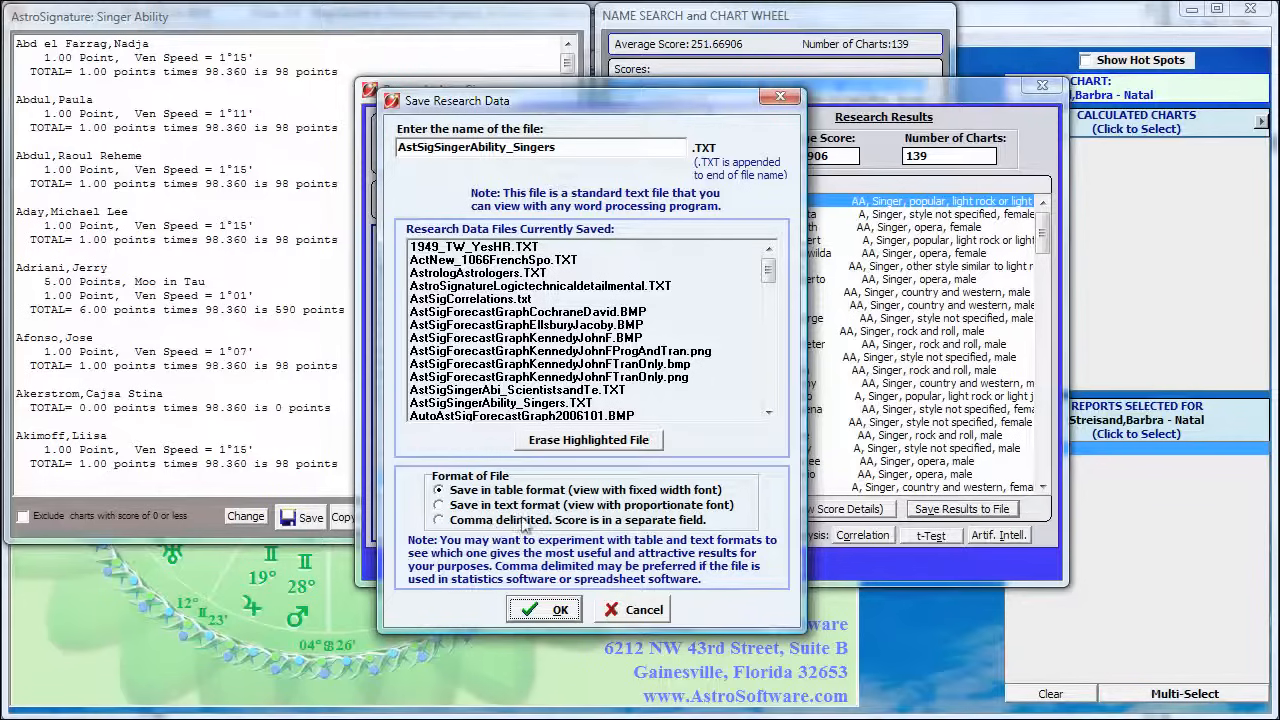
left_click(543, 611)
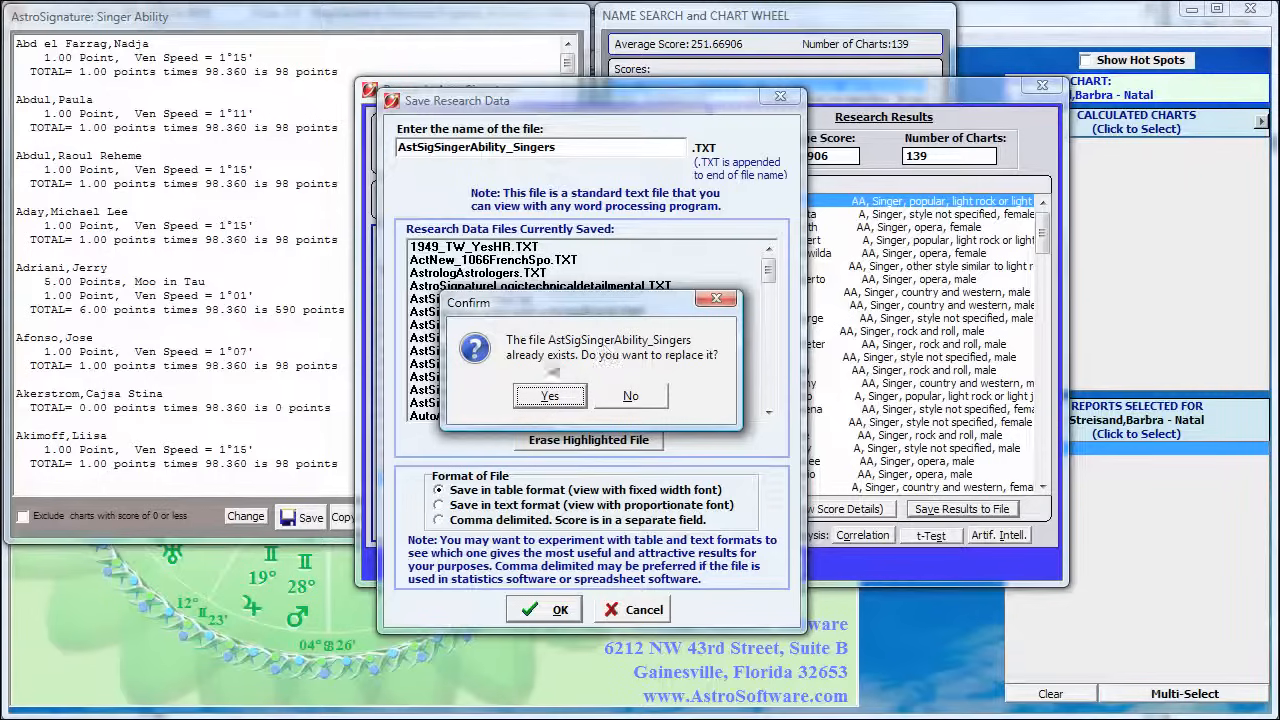
left_click(550, 396)
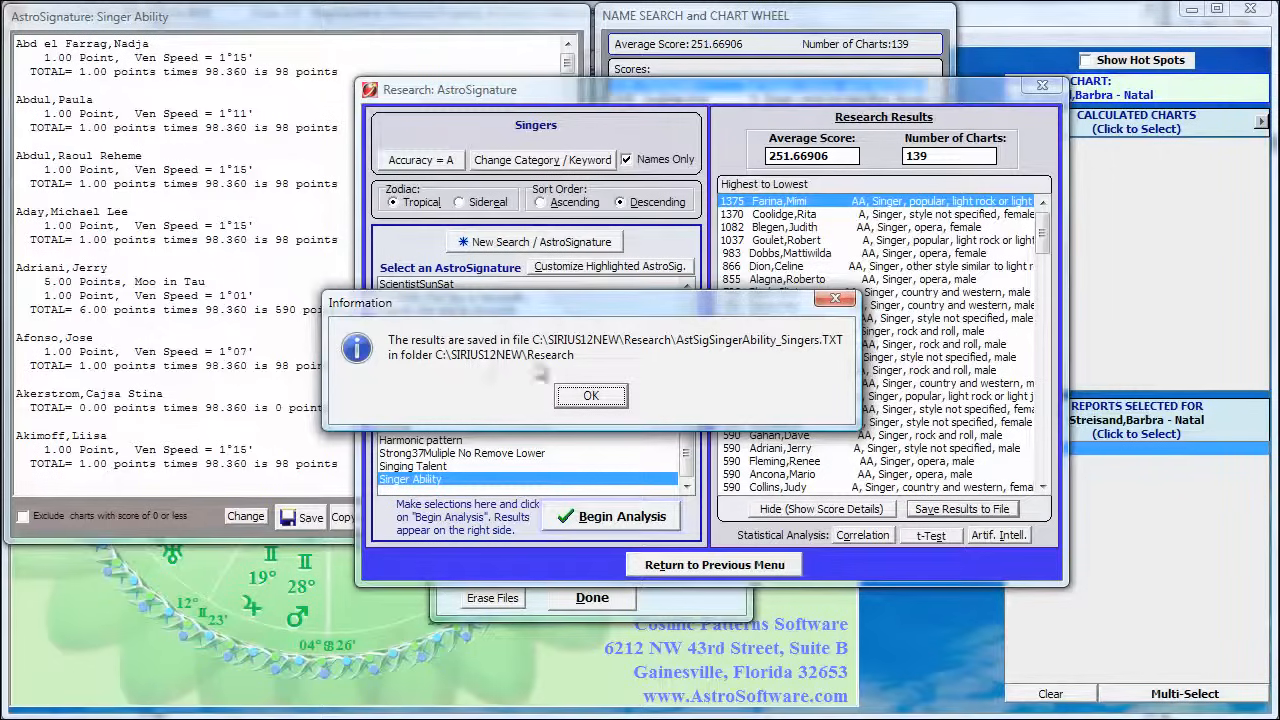
left_click(591, 396)
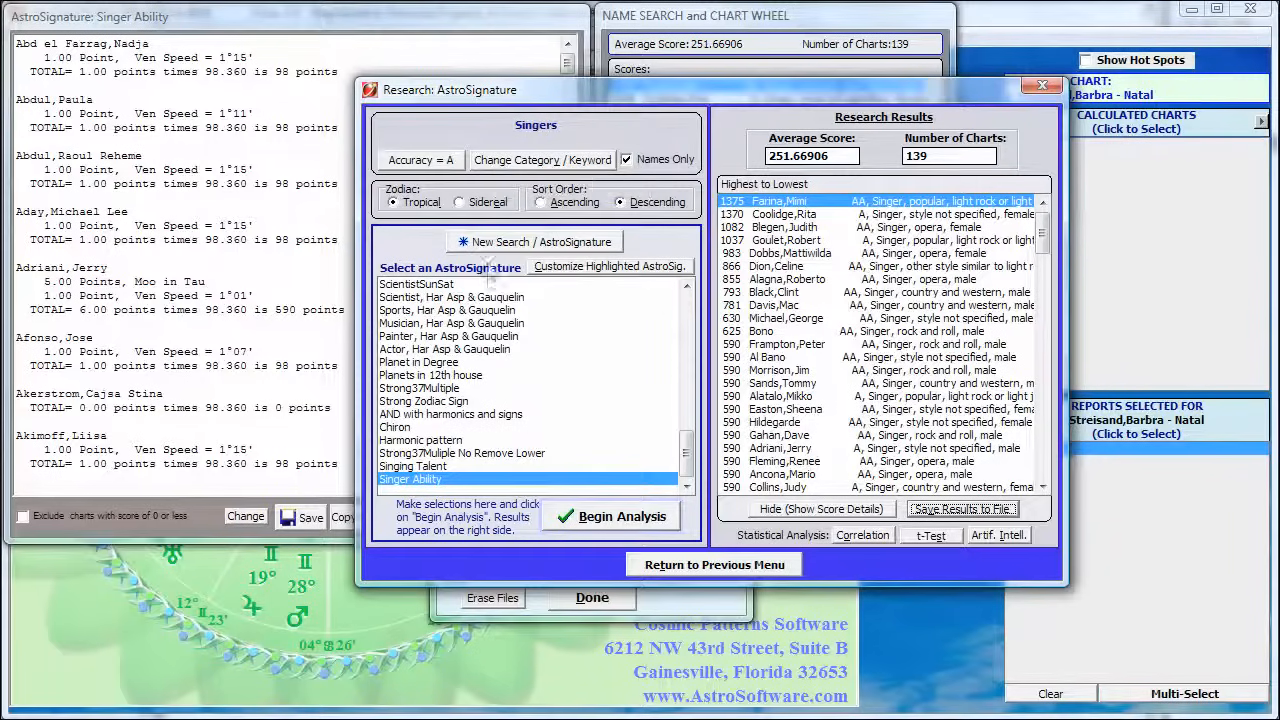
Change the research category to ALL Biologist, Chemist, Engineer, Technical etc. and run the Singer Ability analysis on it
left_click(525, 162)
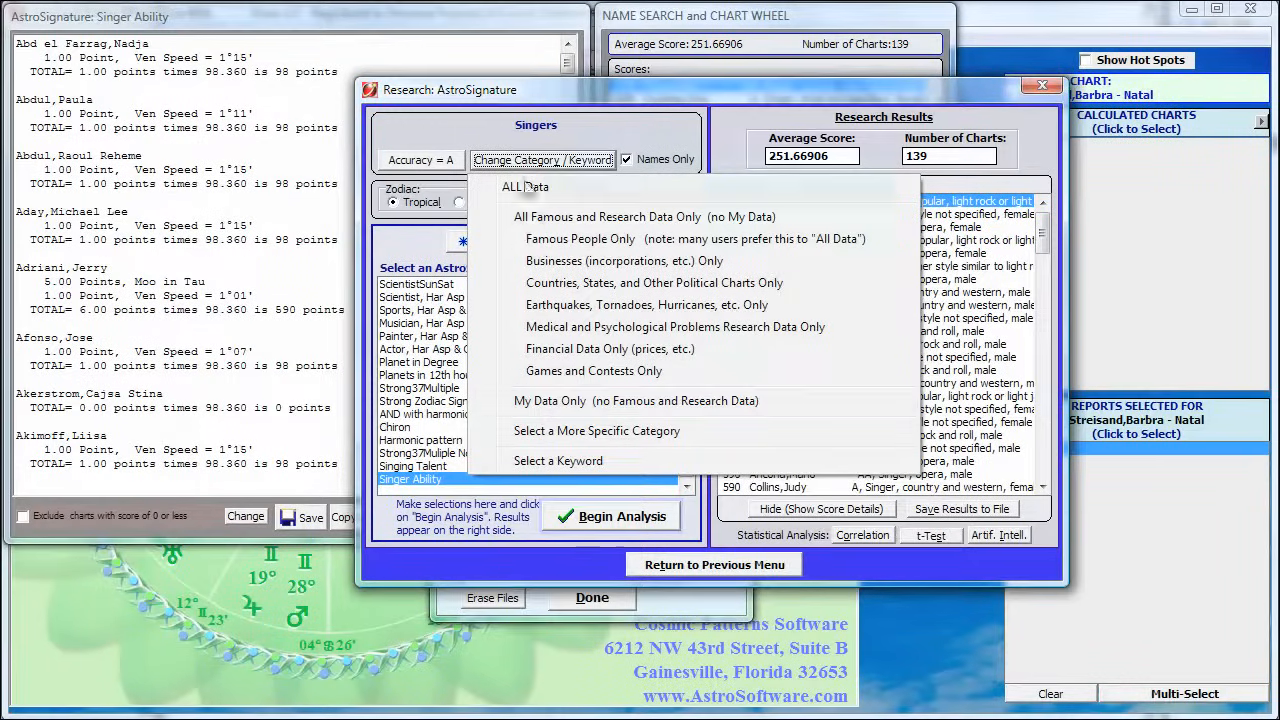
left_click(540, 432)
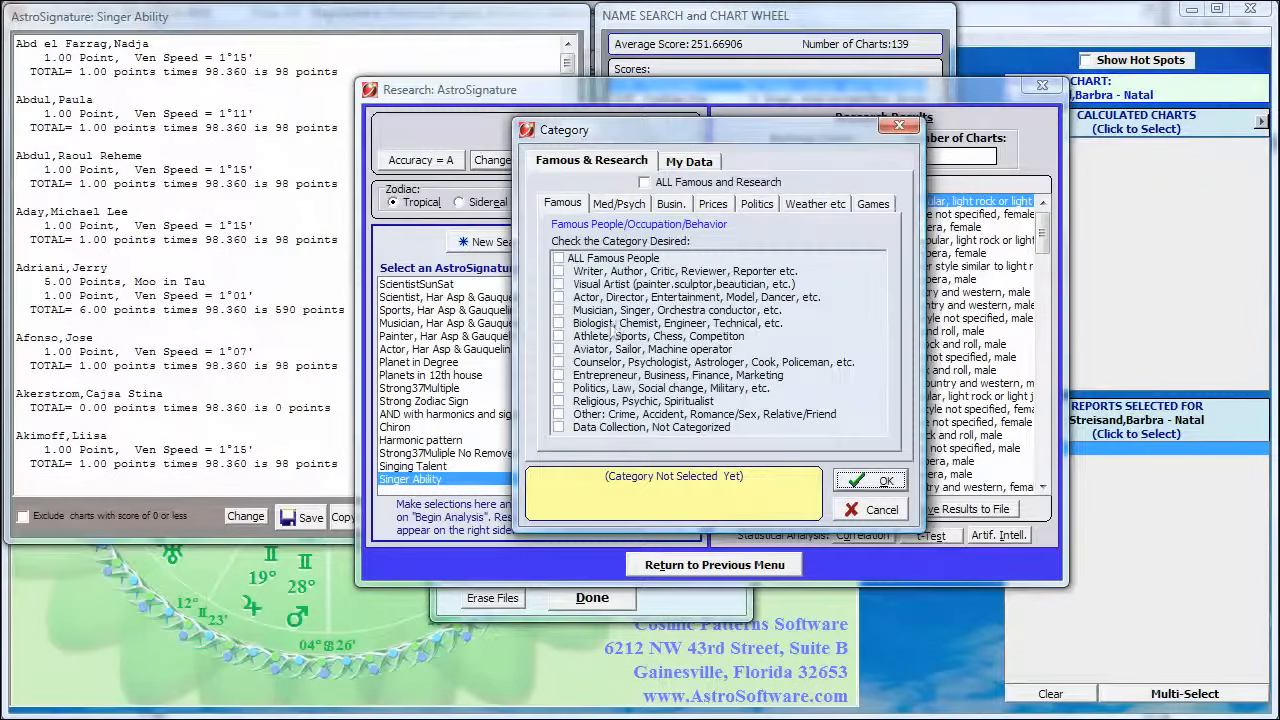
left_click(559, 323)
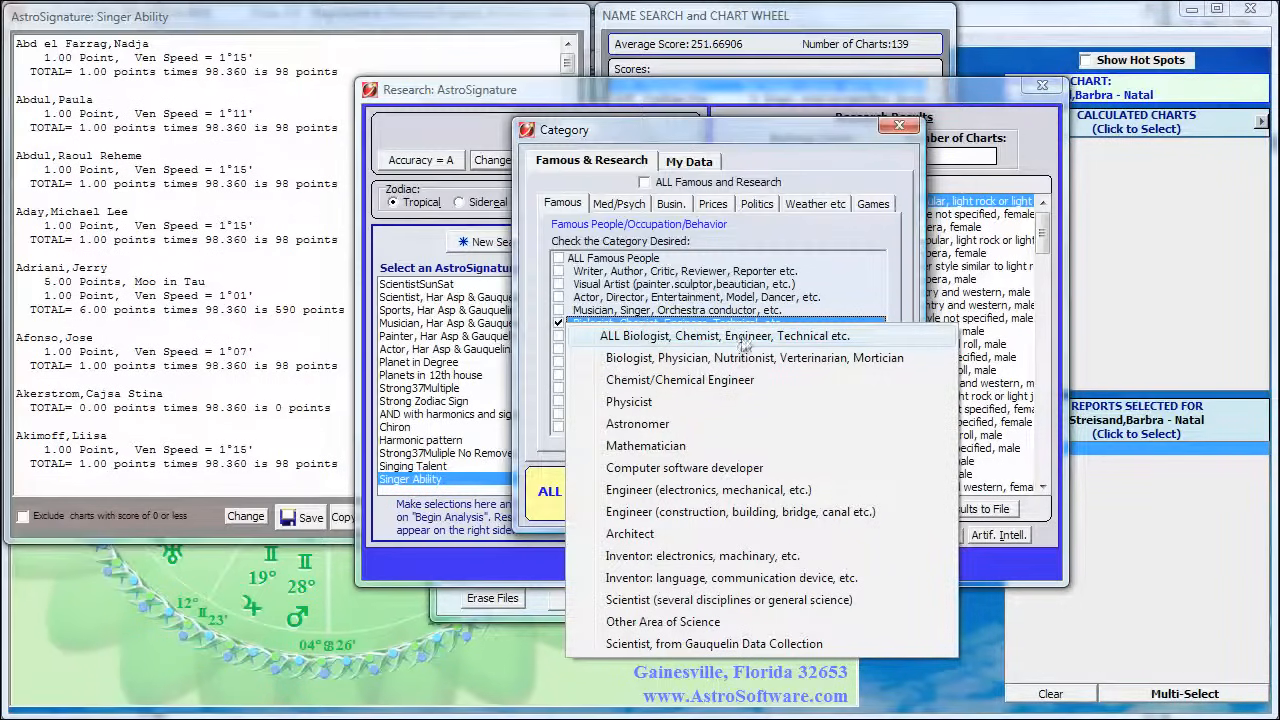
left_click(798, 336)
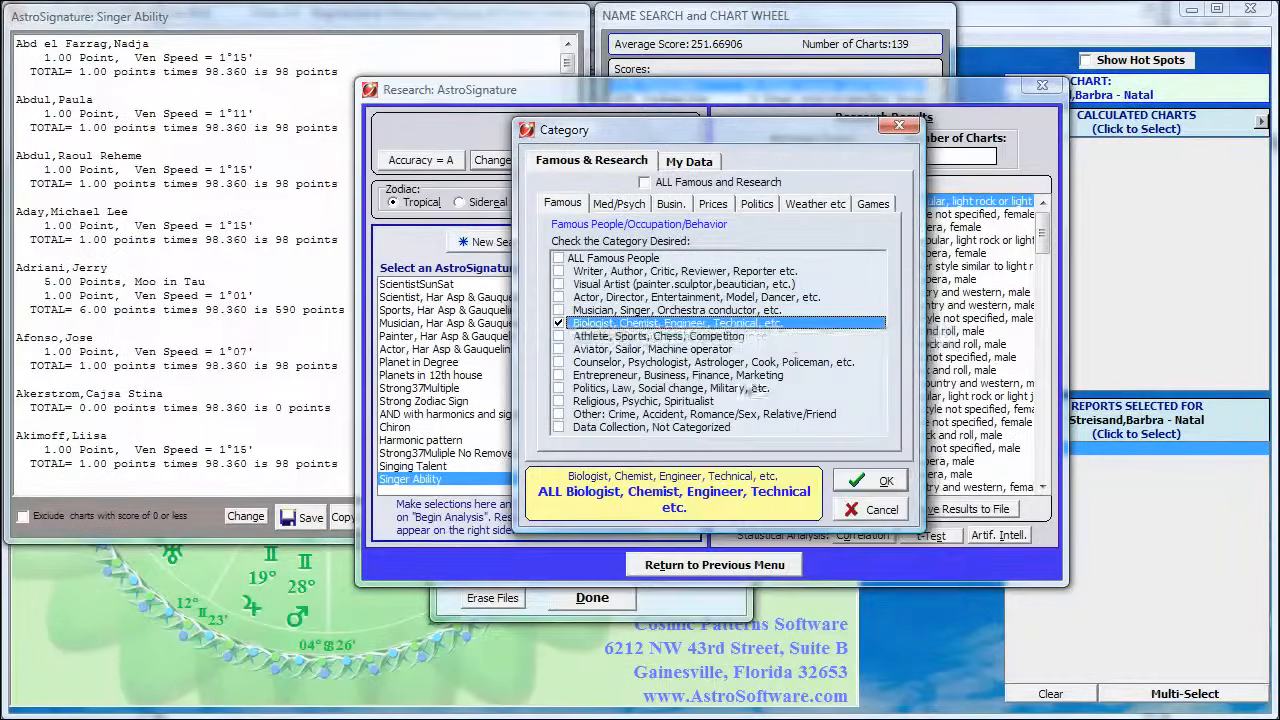
left_click(858, 482)
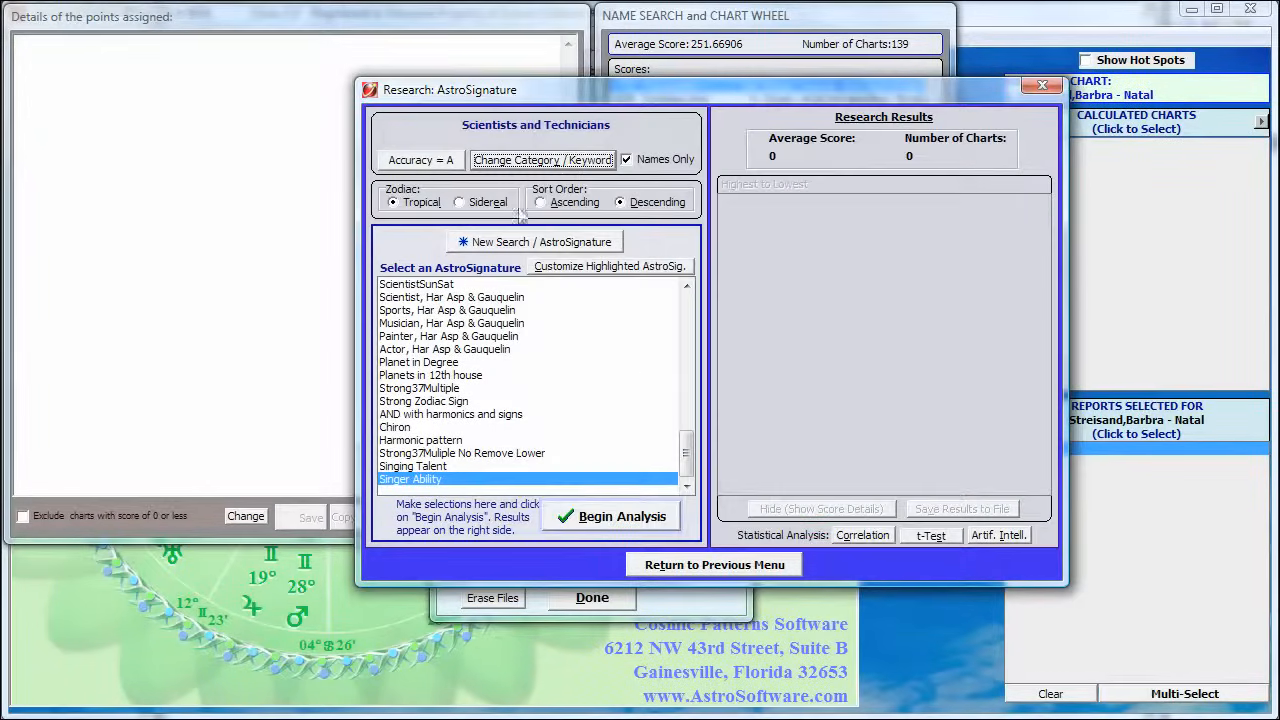
left_click(620, 518)
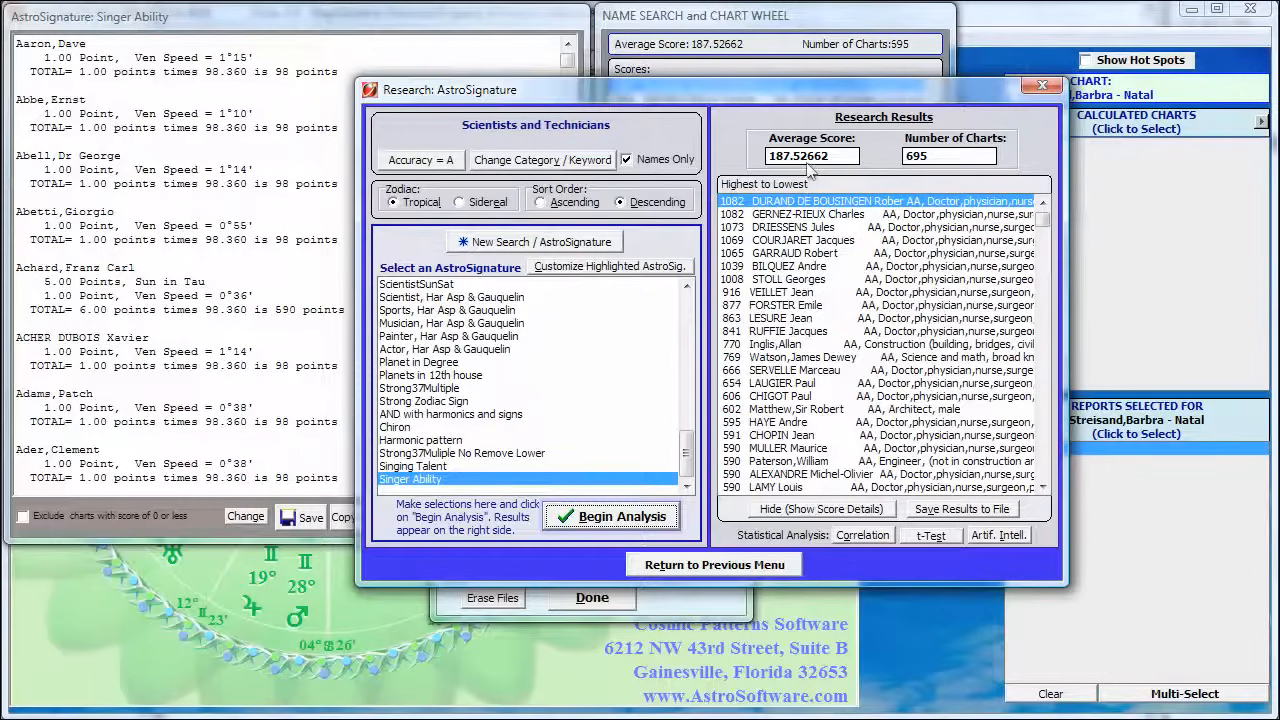
Save the scientists' results in table format under the file name AstSigSingerAbi_Scientists
left_click(963, 509)
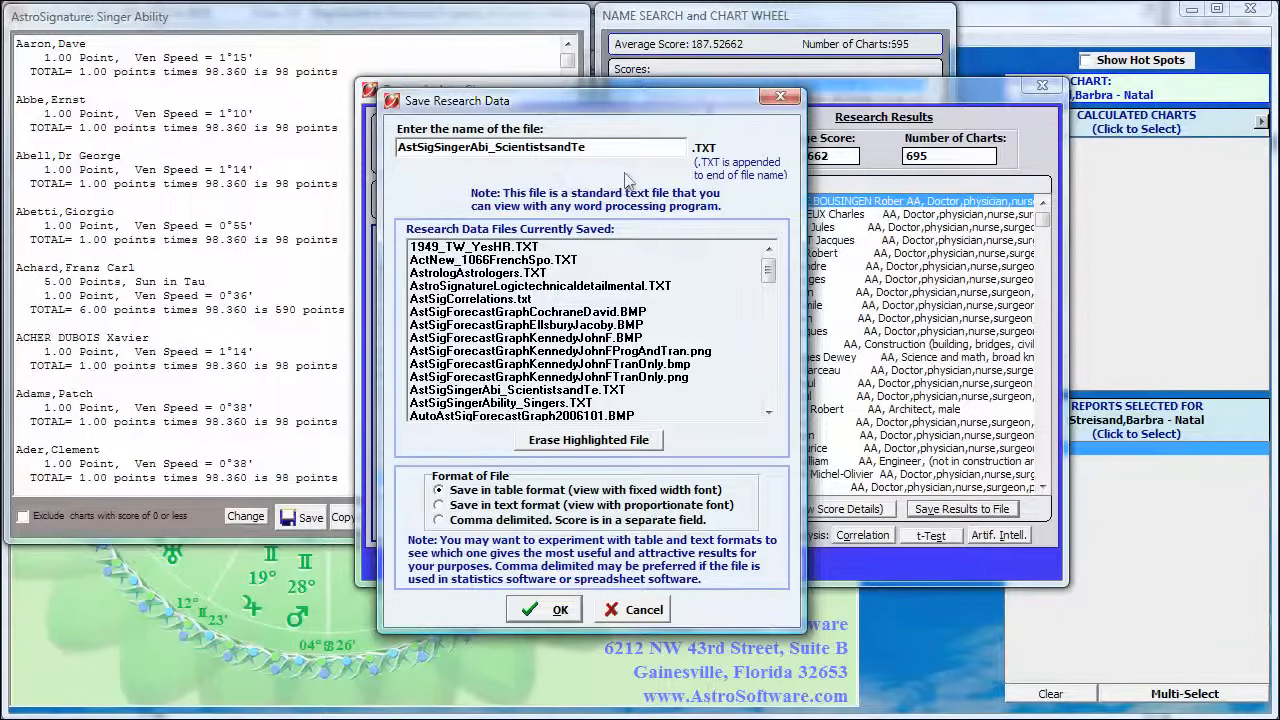
key("BackSpace")
key("BackSpace")
key("BackSpace")
key("BackSpace")
key("BackSpace")
left_click(547, 610)
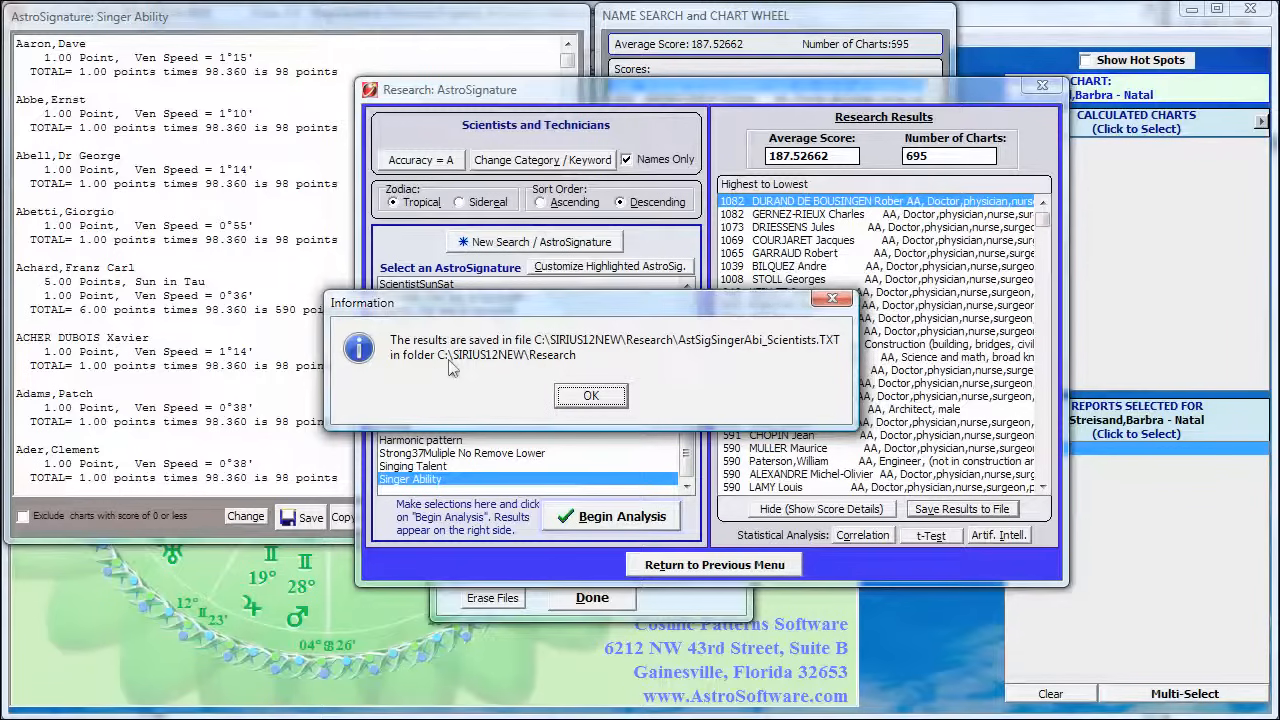
left_click(602, 397)
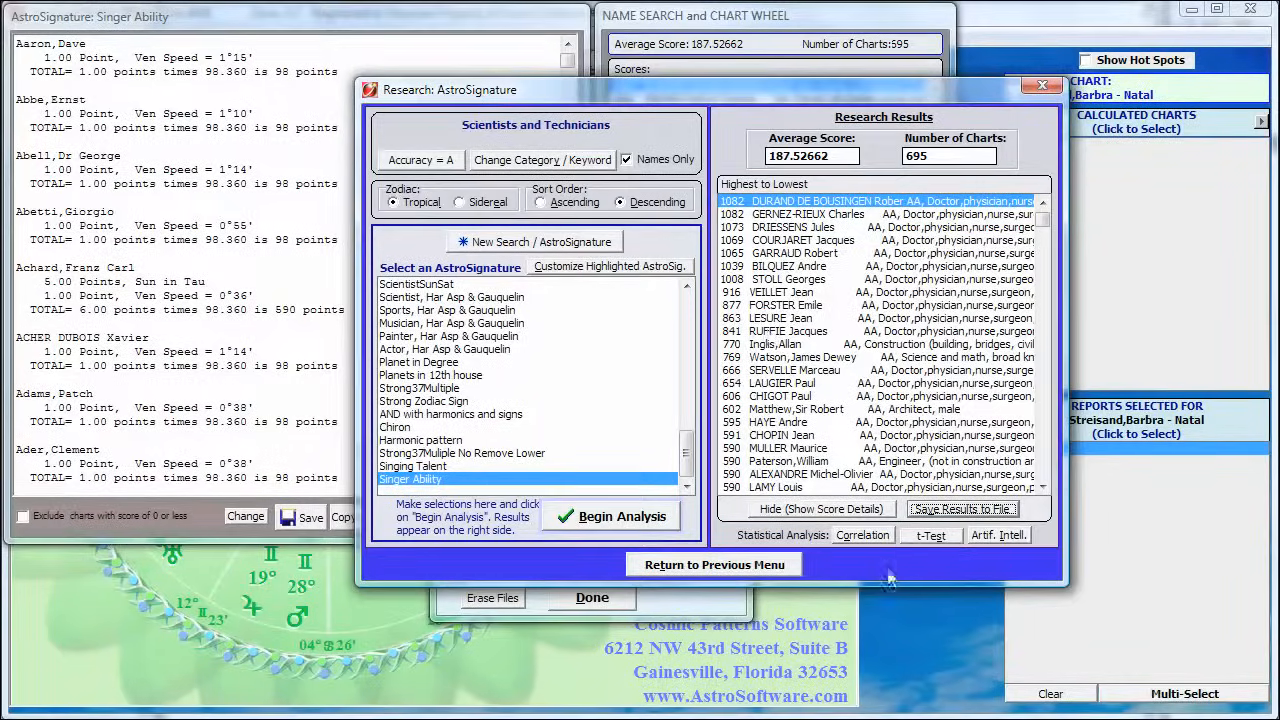
Open the t-Test and choose AstSigSingerAbility_Singers.TXT as the first data file and AstSigSingerAbi_Scientists.TXT as the second
left_click(930, 537)
left_click(929, 537)
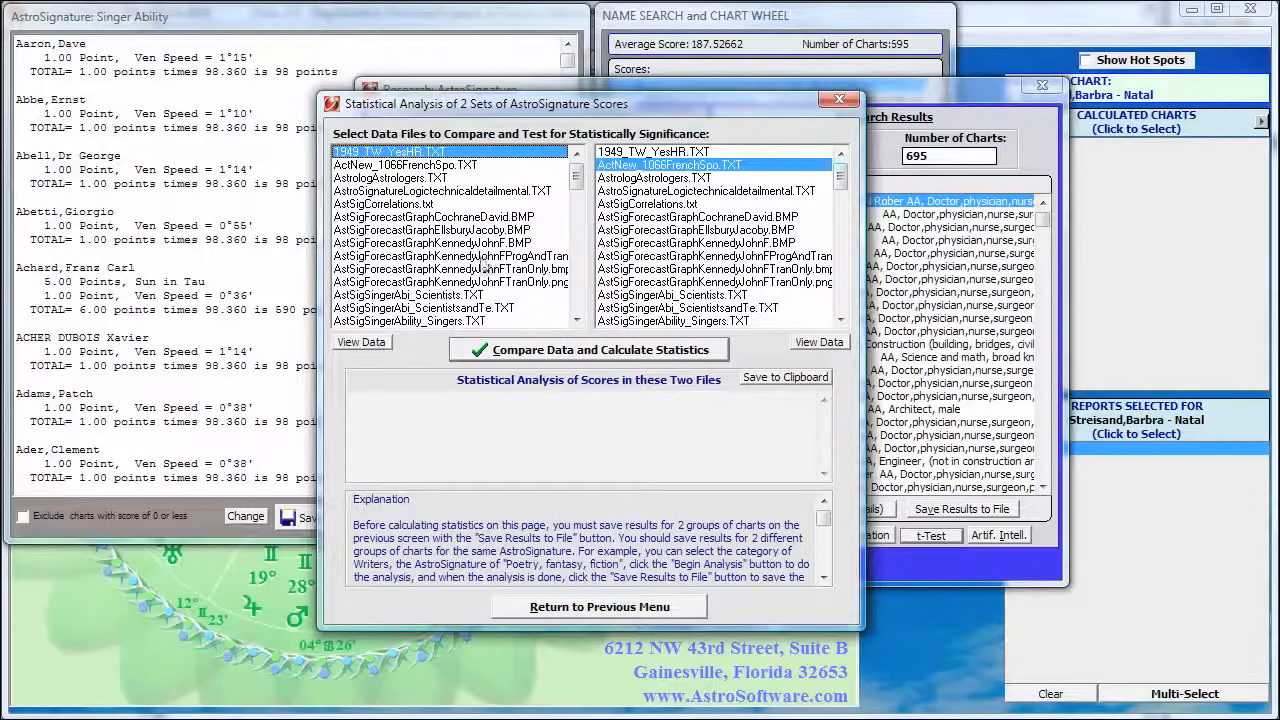
left_click(400, 321)
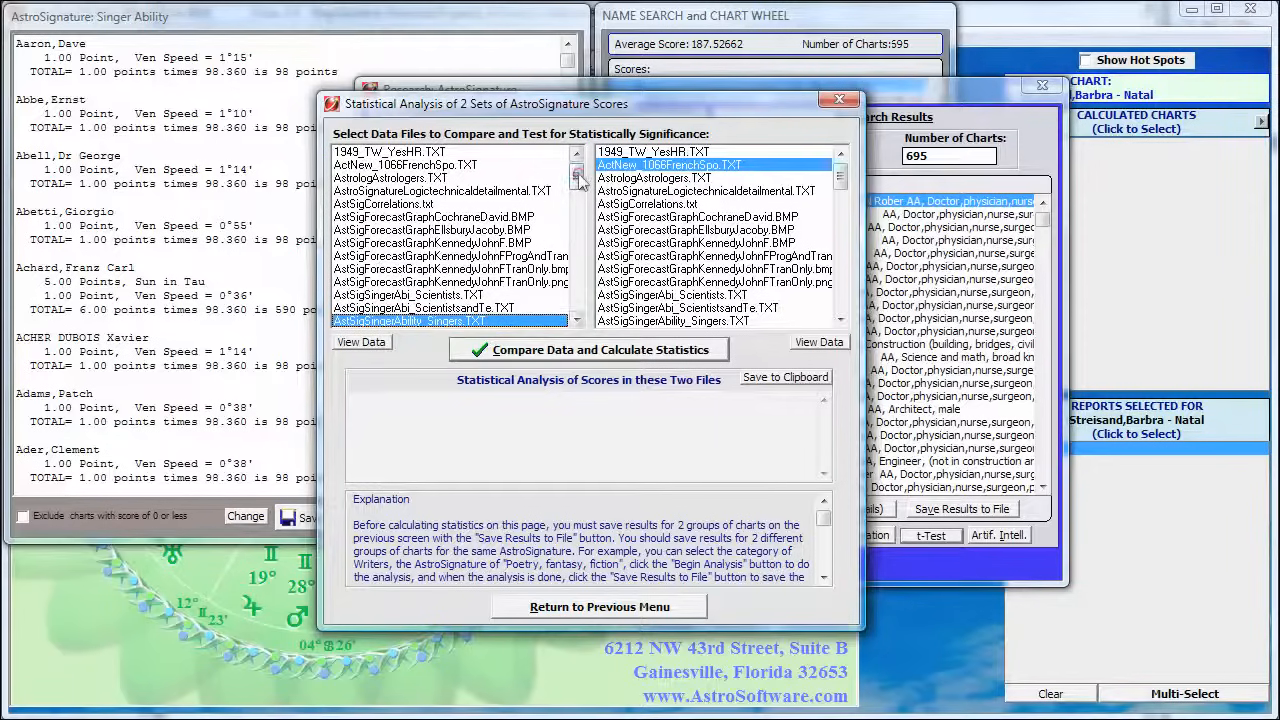
left_click_drag(575, 178, 575, 194)
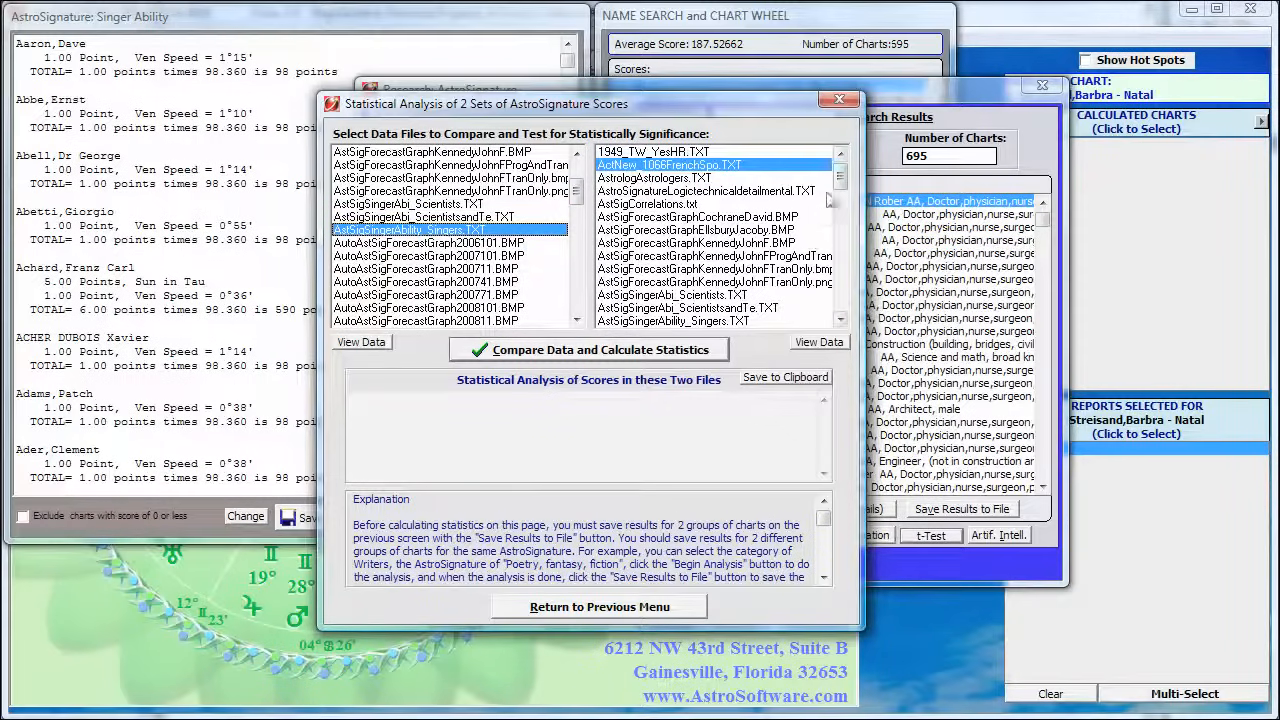
left_click_drag(840, 182, 840, 193)
scroll(840, 193, "down", 2)
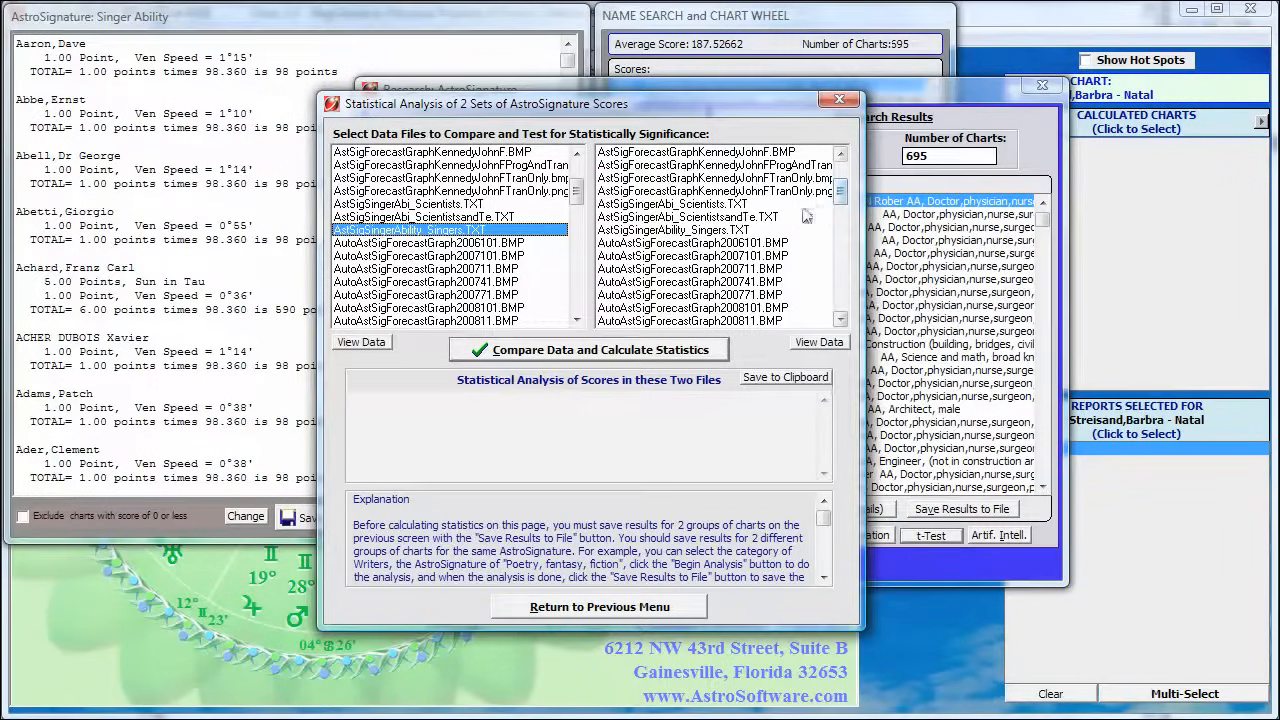
left_click(703, 206)
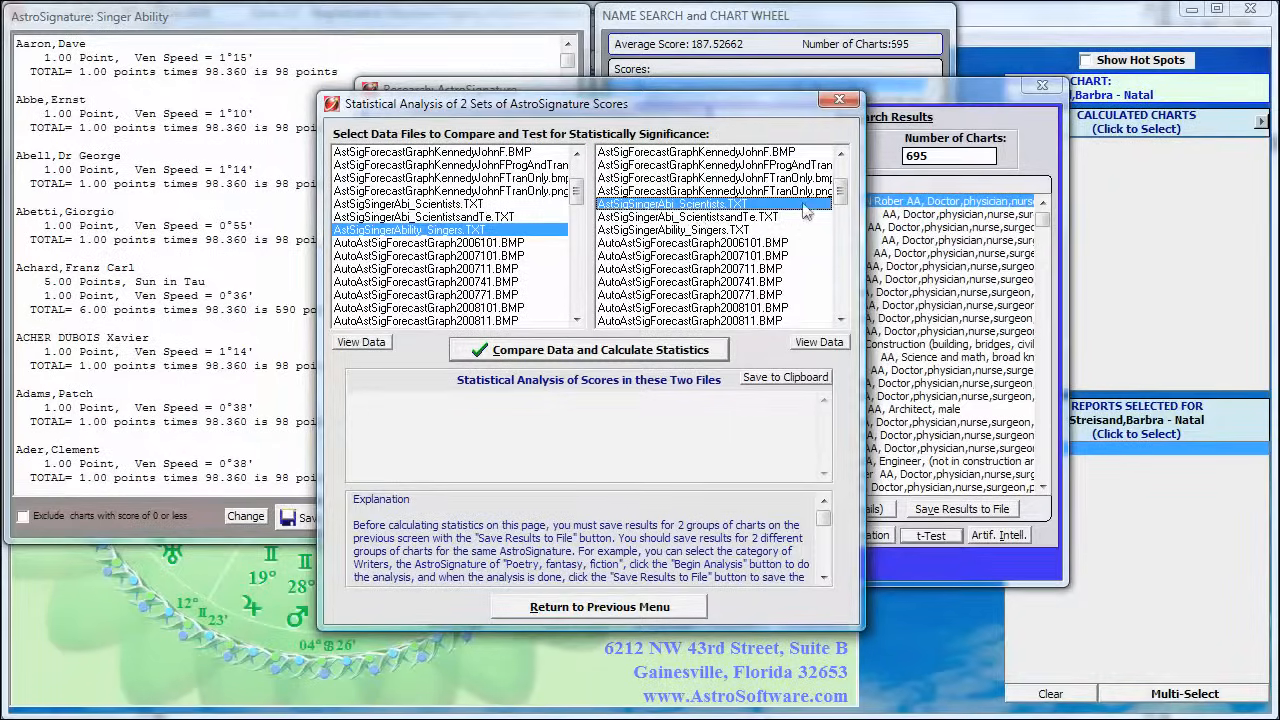
left_click(840, 153)
left_click(840, 153)
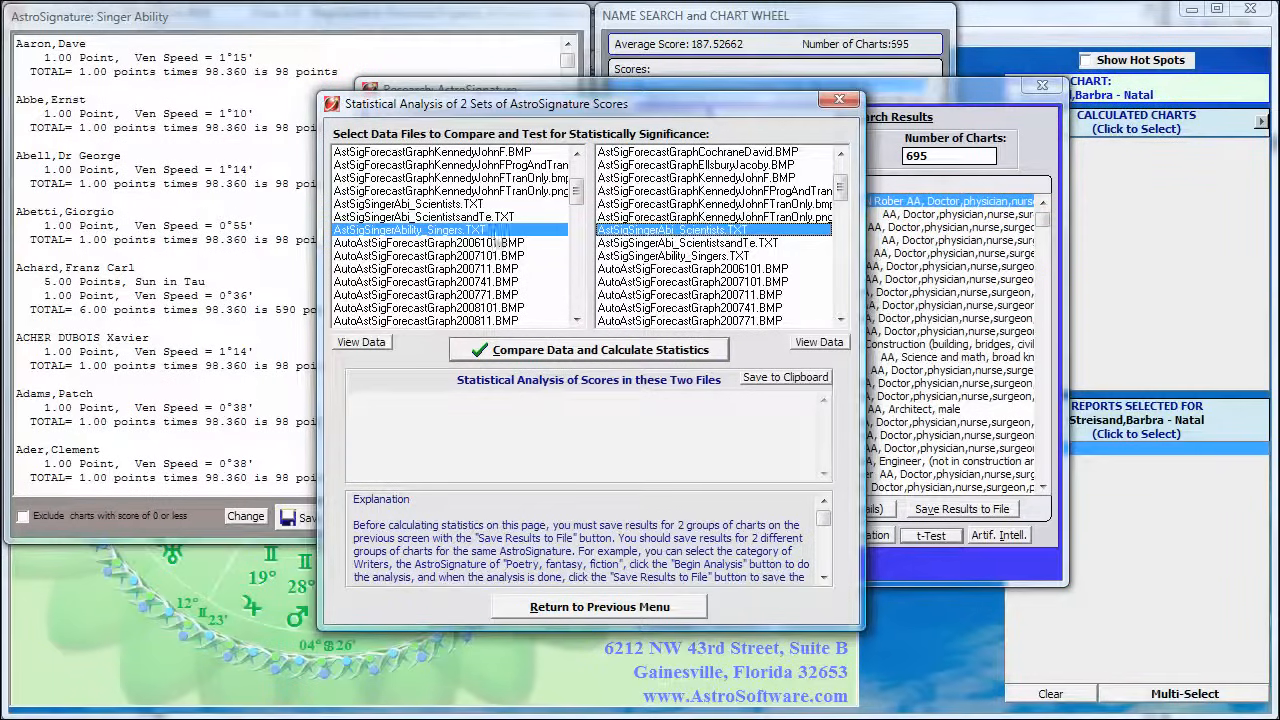
Preview the data of both selected files and calculate the t-Test statistics comparing them
left_click(355, 343)
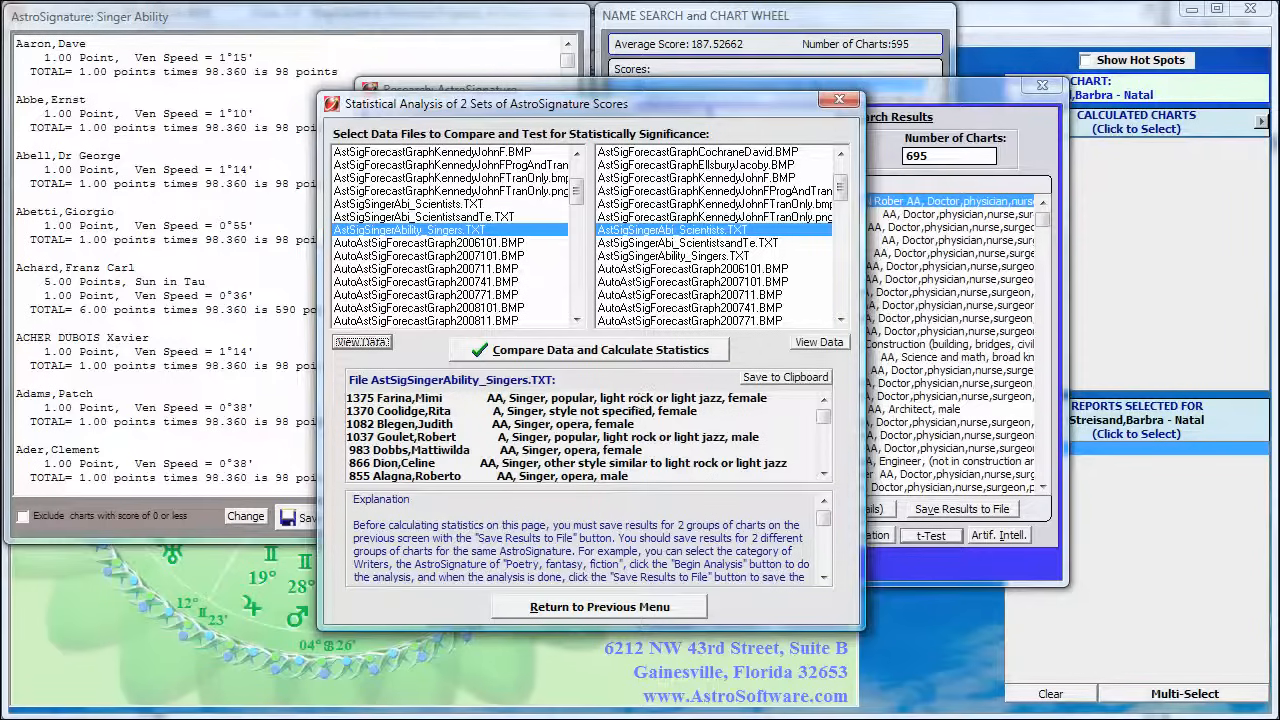
left_click(820, 343)
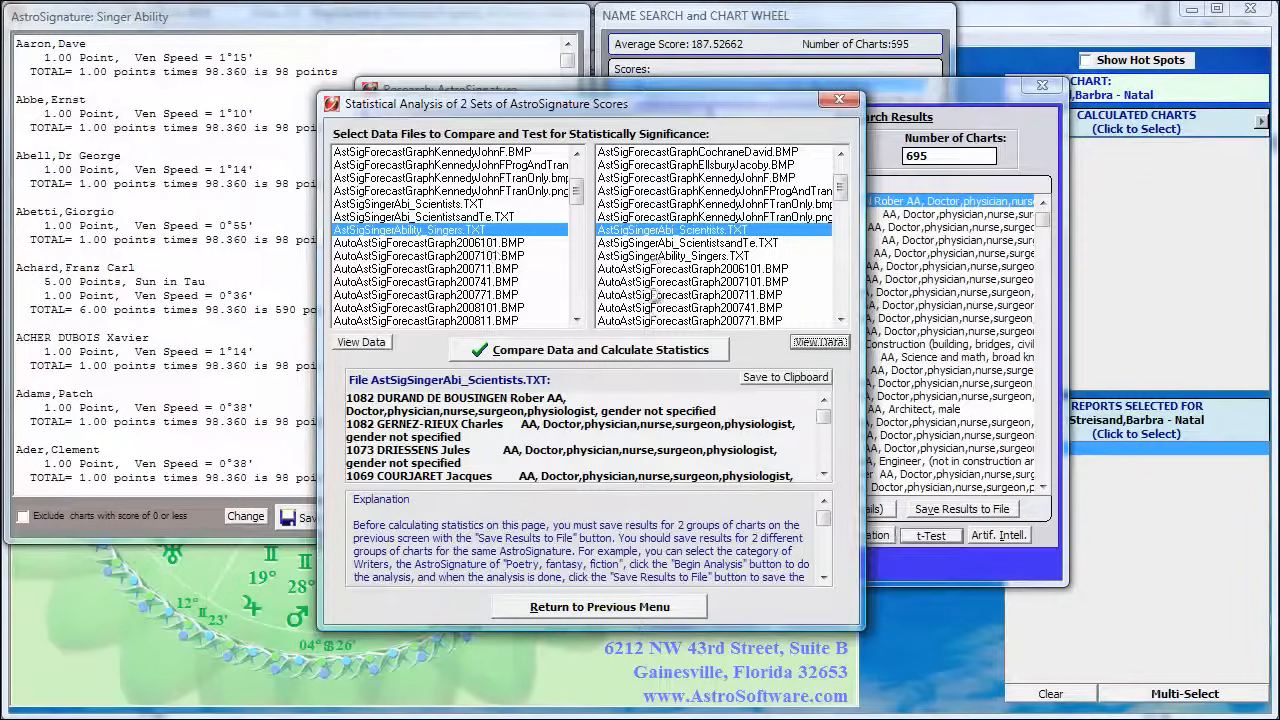
left_click(572, 352)
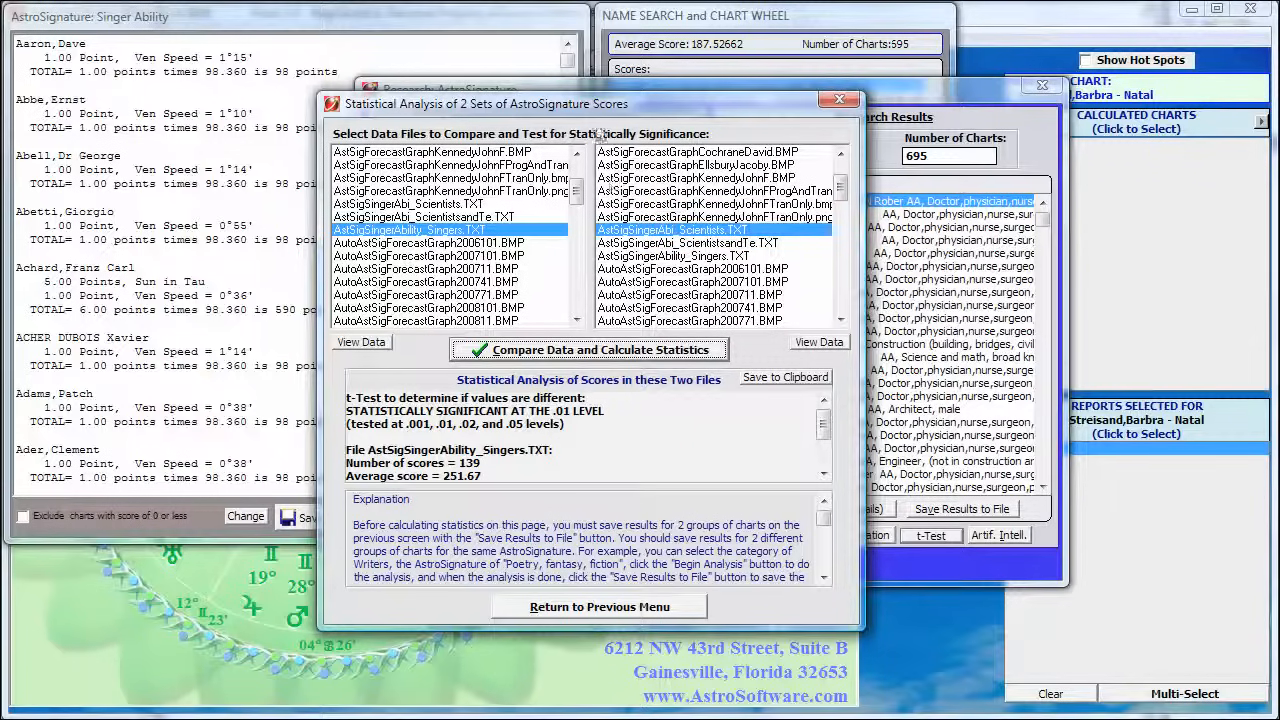
left_click_drag(602, 112, 632, 94)
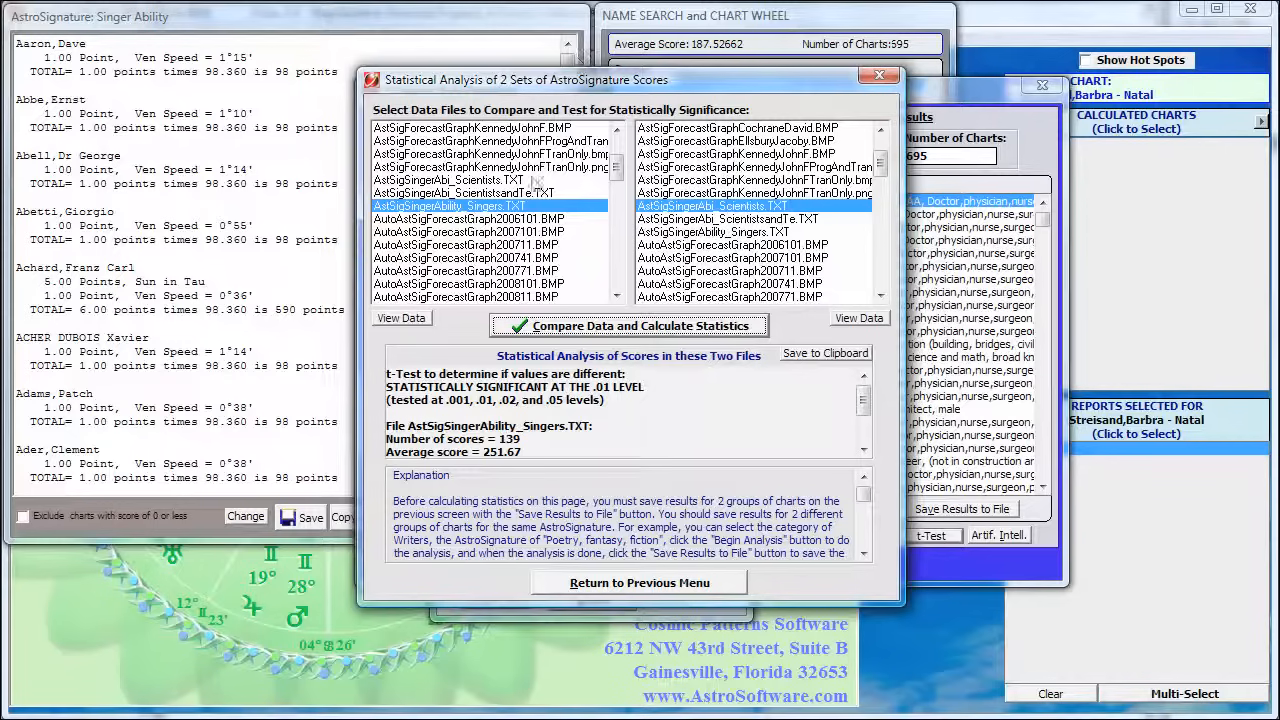
left_click(665, 588)
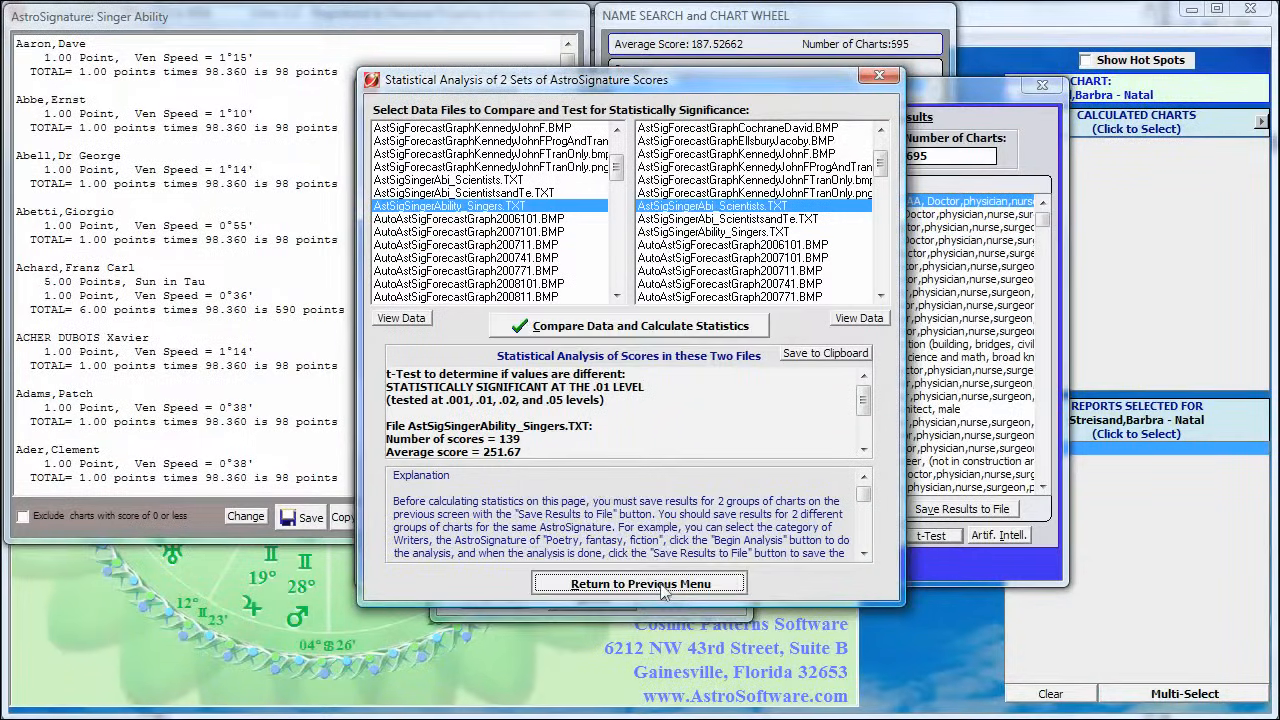